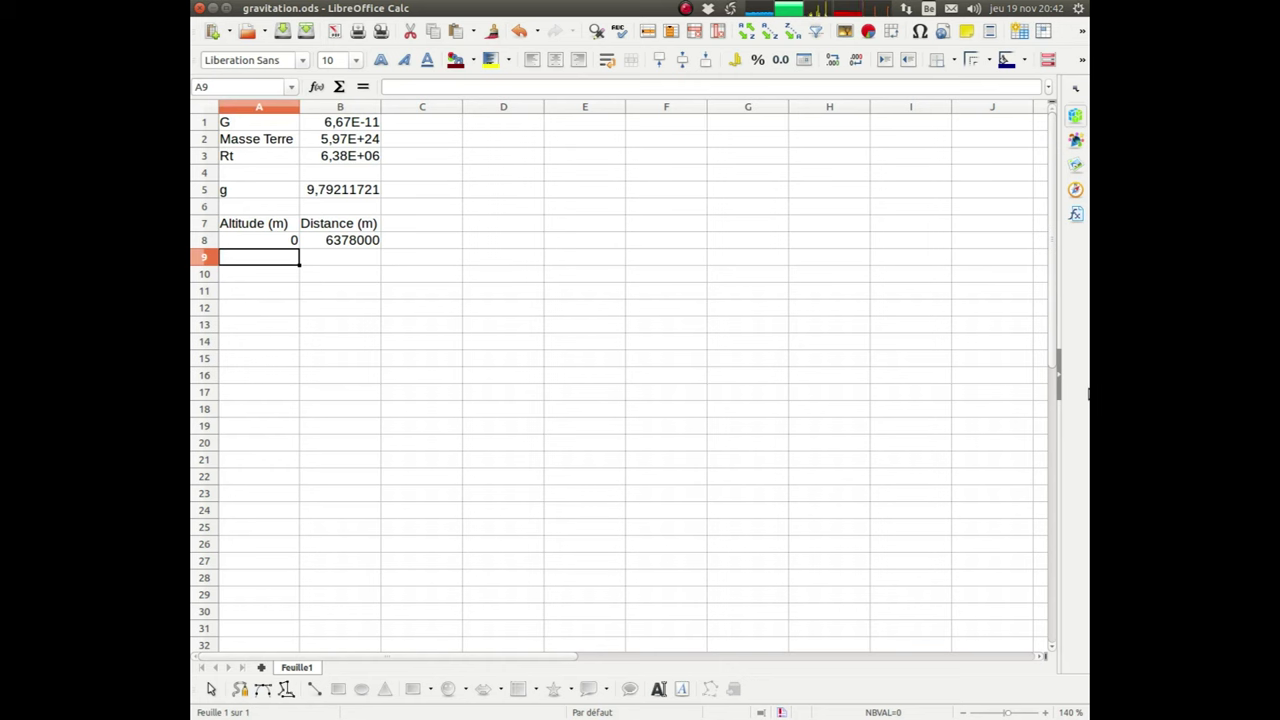
Step: Enter the altitude 500 000 in cell A9
{"action": "type", "text": "500"}
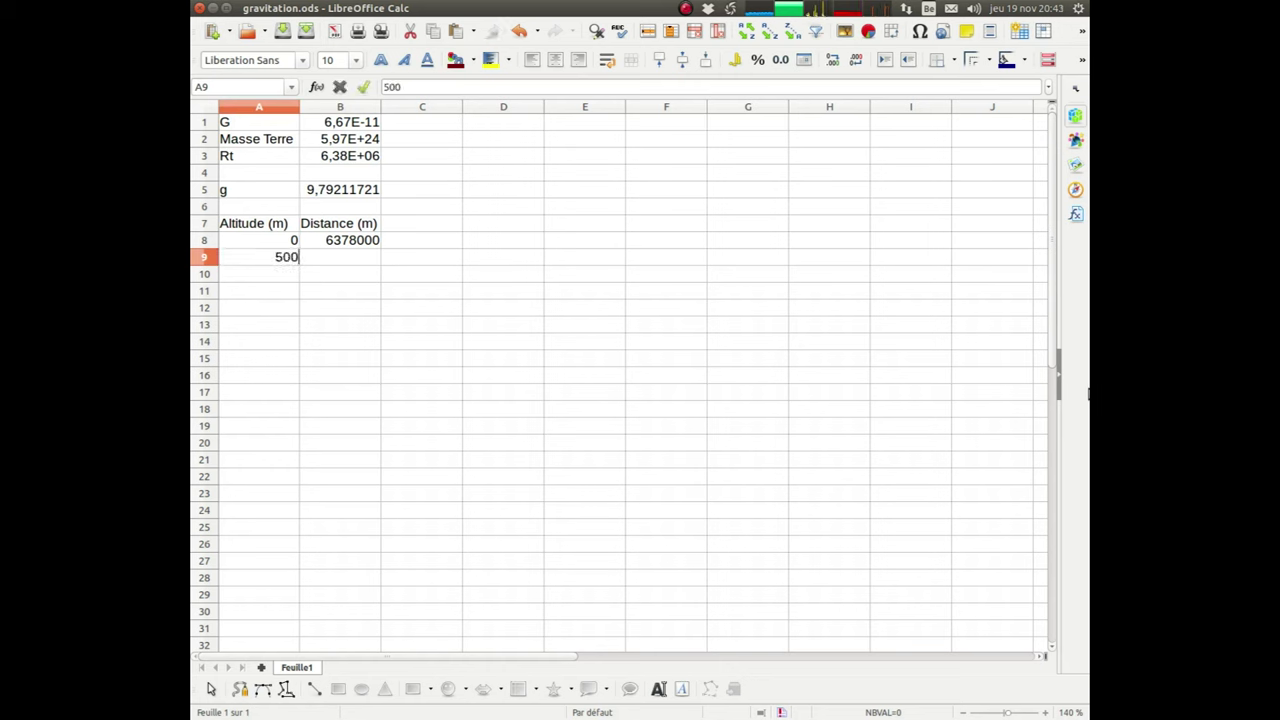
{"action": "type", "text": "000"}
{"action": "key", "text": "Return"}
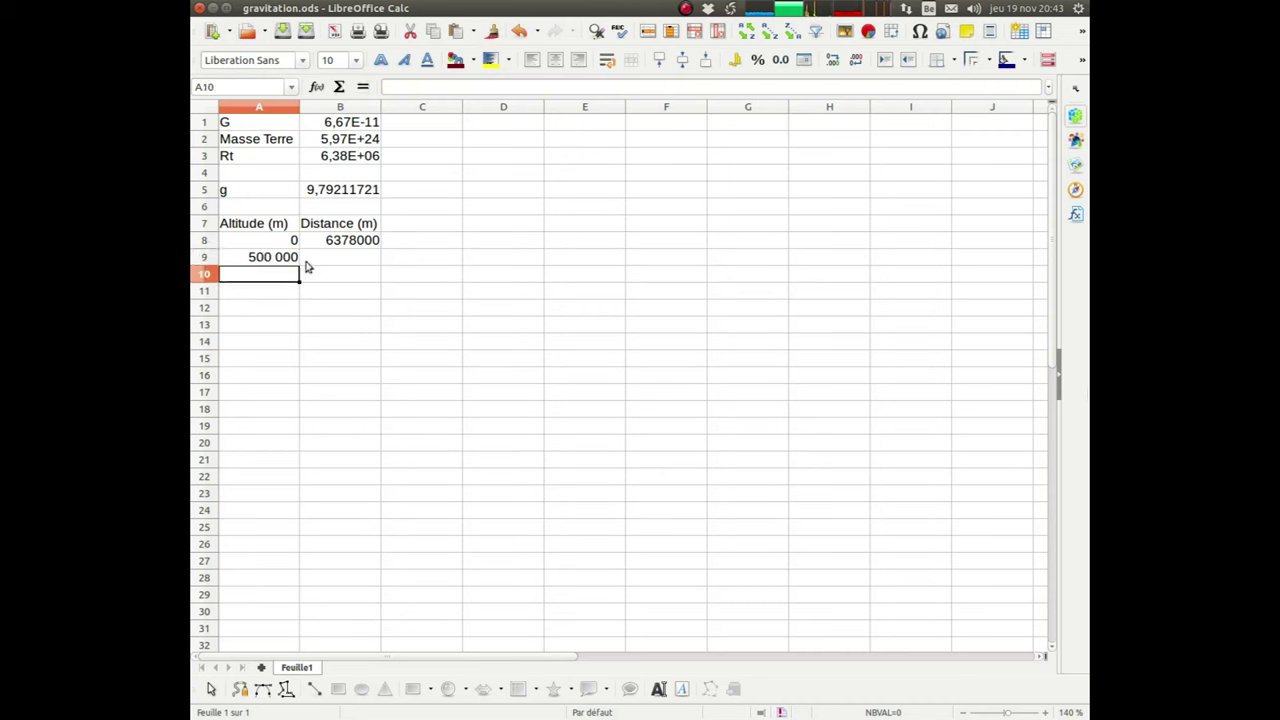
Step: Copy the distance formula from cell B8 down to B9
{"action": "left_click", "coordinate": [349, 249]}
{"action": "left_click_drag", "start_coordinate": [381, 247], "coordinate": [381, 262]}
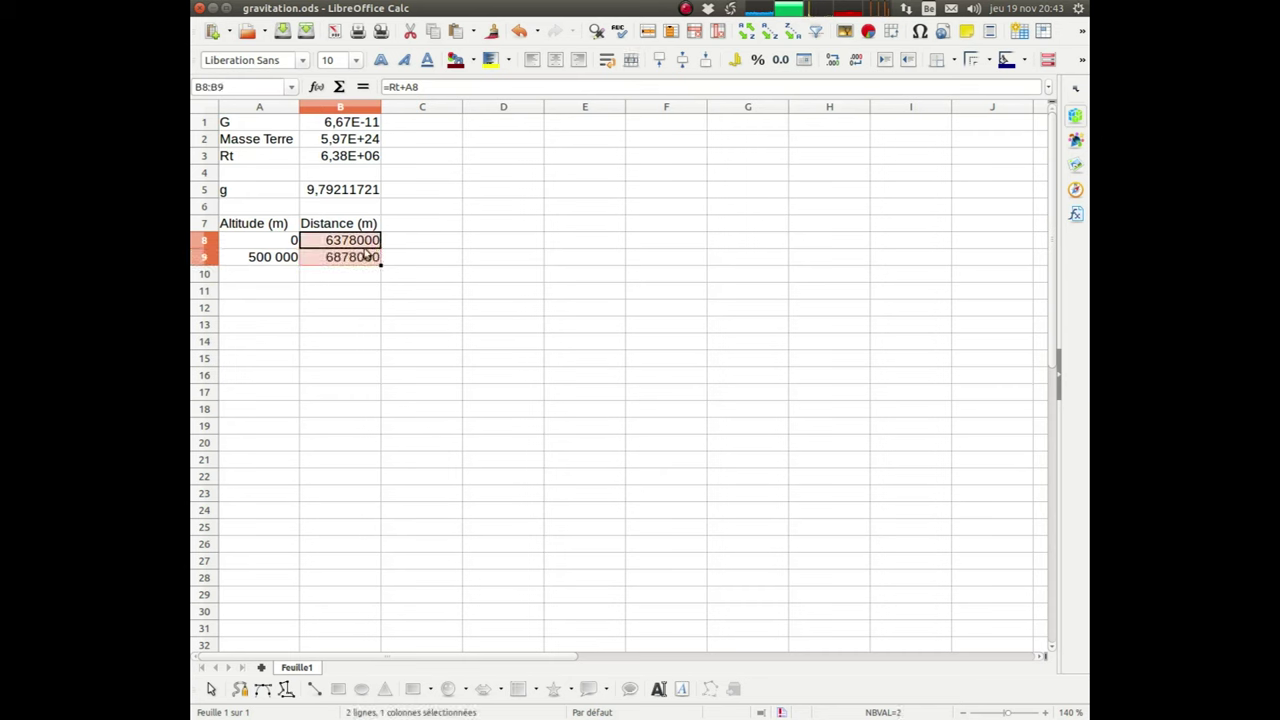
{"action": "left_click", "coordinate": [339, 262]}
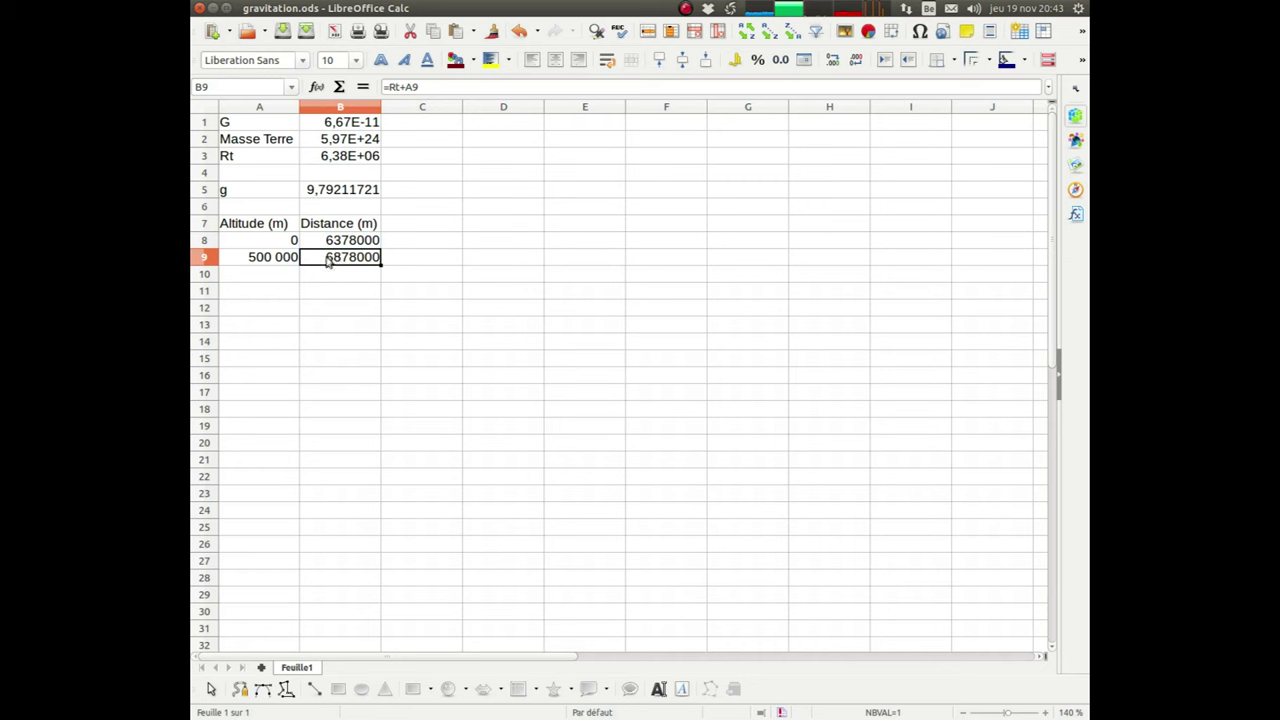
Step: Extend the altitude series from A8:A9 down to row 30, in increments of 500 000 up to 11 000 000
{"action": "scroll", "coordinate": [375, 157], "scroll_direction": "down", "scroll_amount": 1}
{"action": "scroll", "coordinate": [405, 265], "scroll_direction": "up", "scroll_amount": 1}
{"action": "left_click", "coordinate": [280, 262]}
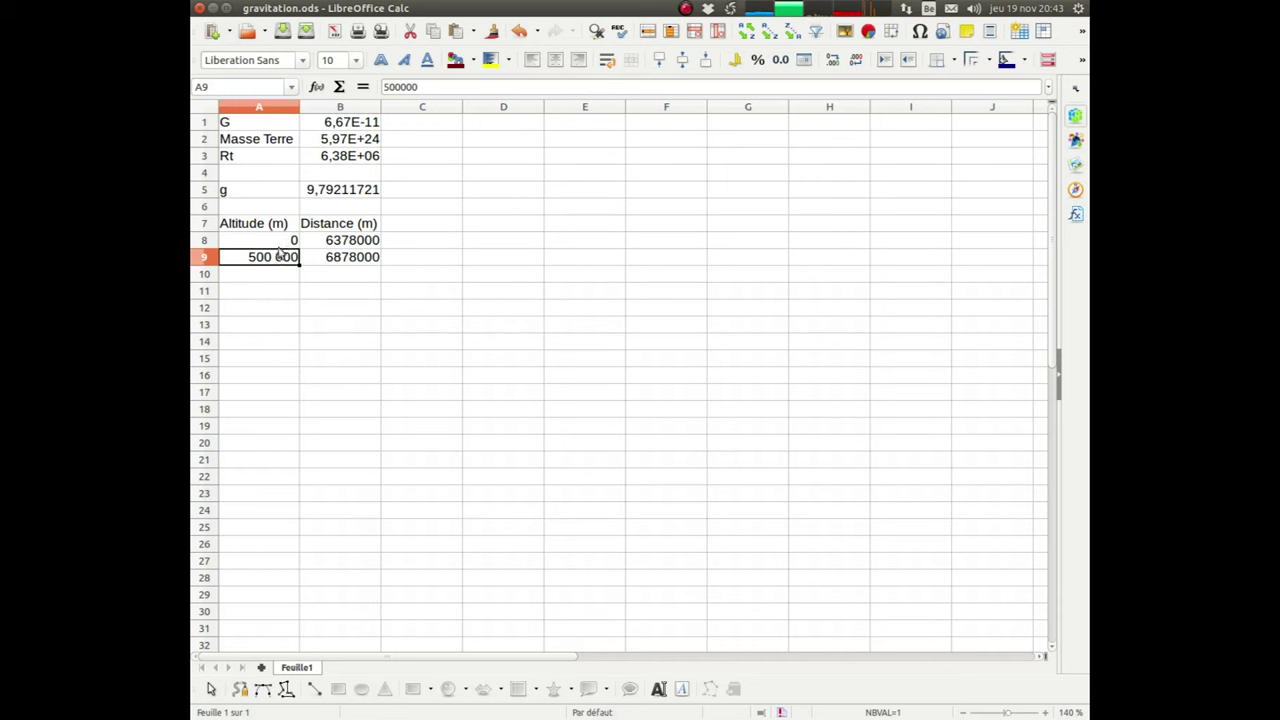
{"action": "left_click_drag", "start_coordinate": [283, 244], "coordinate": [300, 620]}
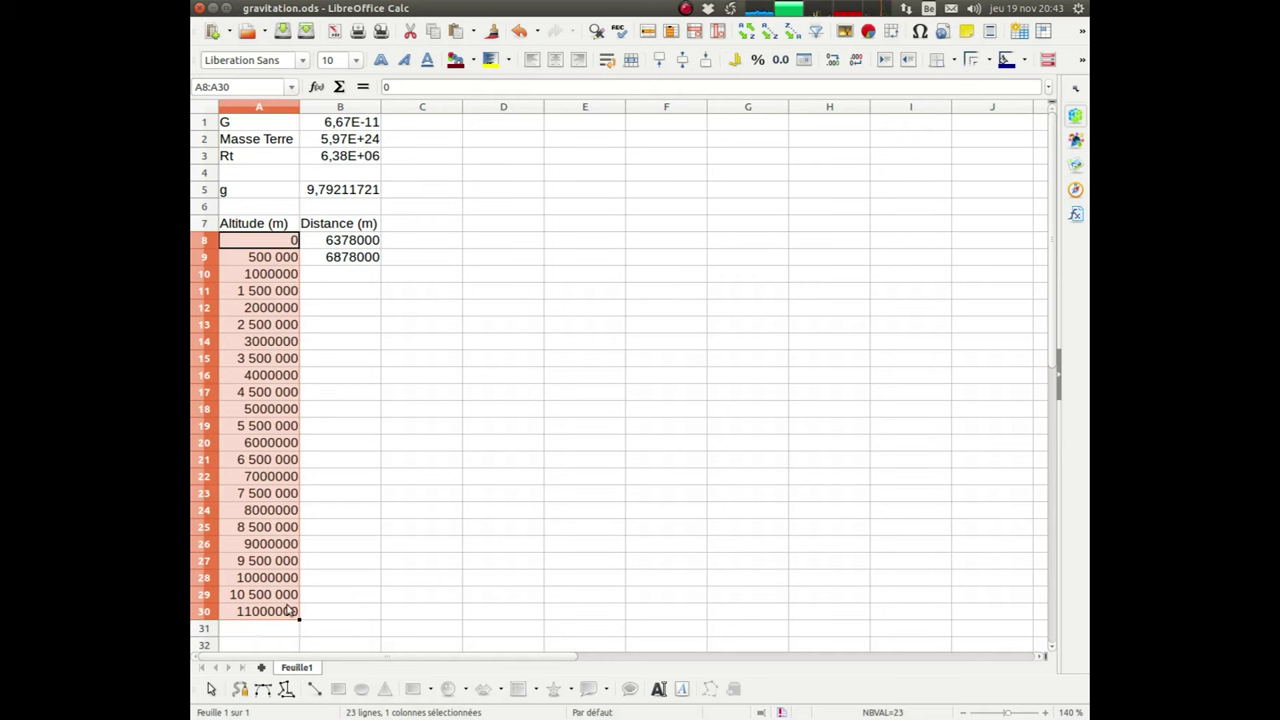
Step: Clone the number formatting of altitude cell A9 onto the altitudes in A10:A30
{"action": "left_click", "coordinate": [285, 259]}
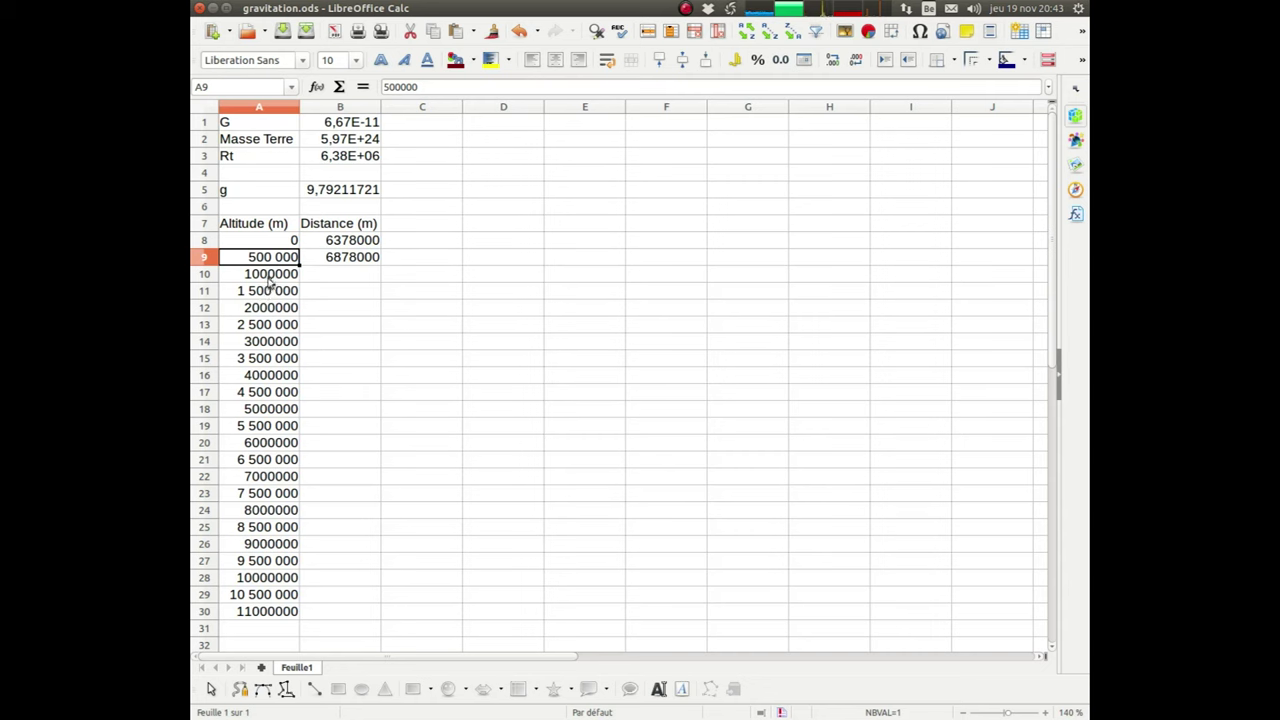
{"action": "left_click", "coordinate": [273, 276]}
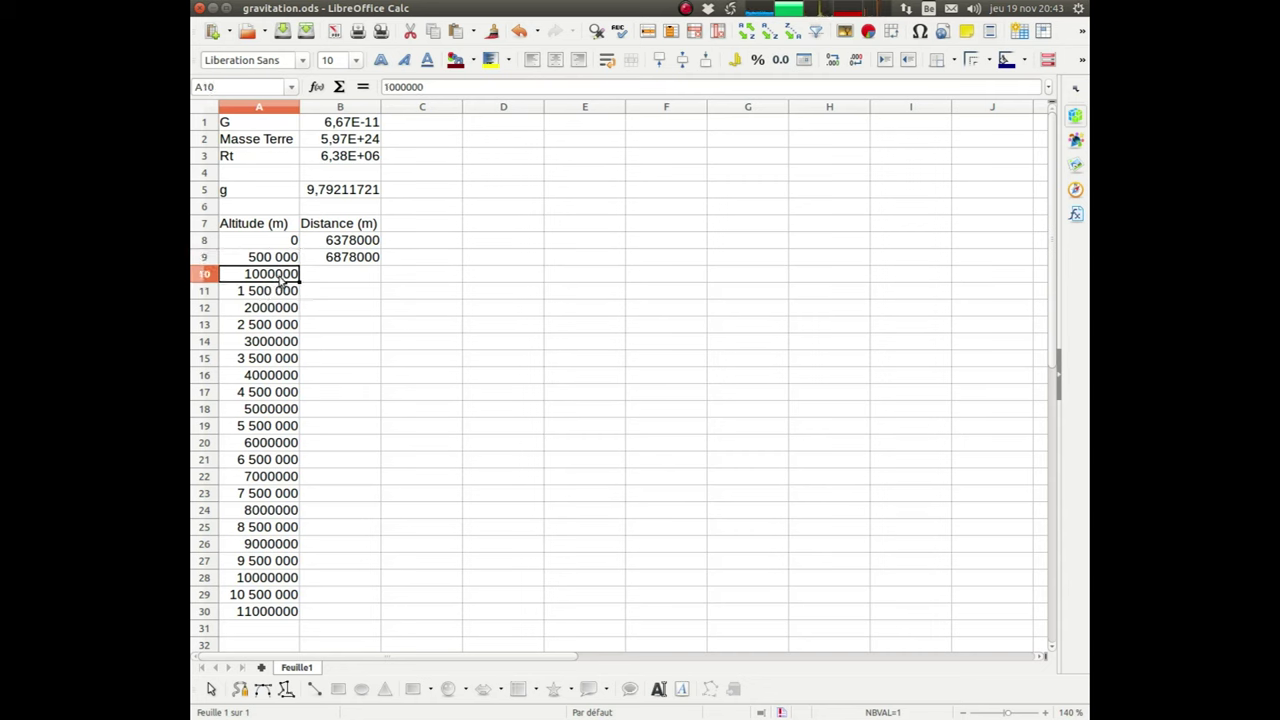
{"action": "left_click", "coordinate": [279, 257]}
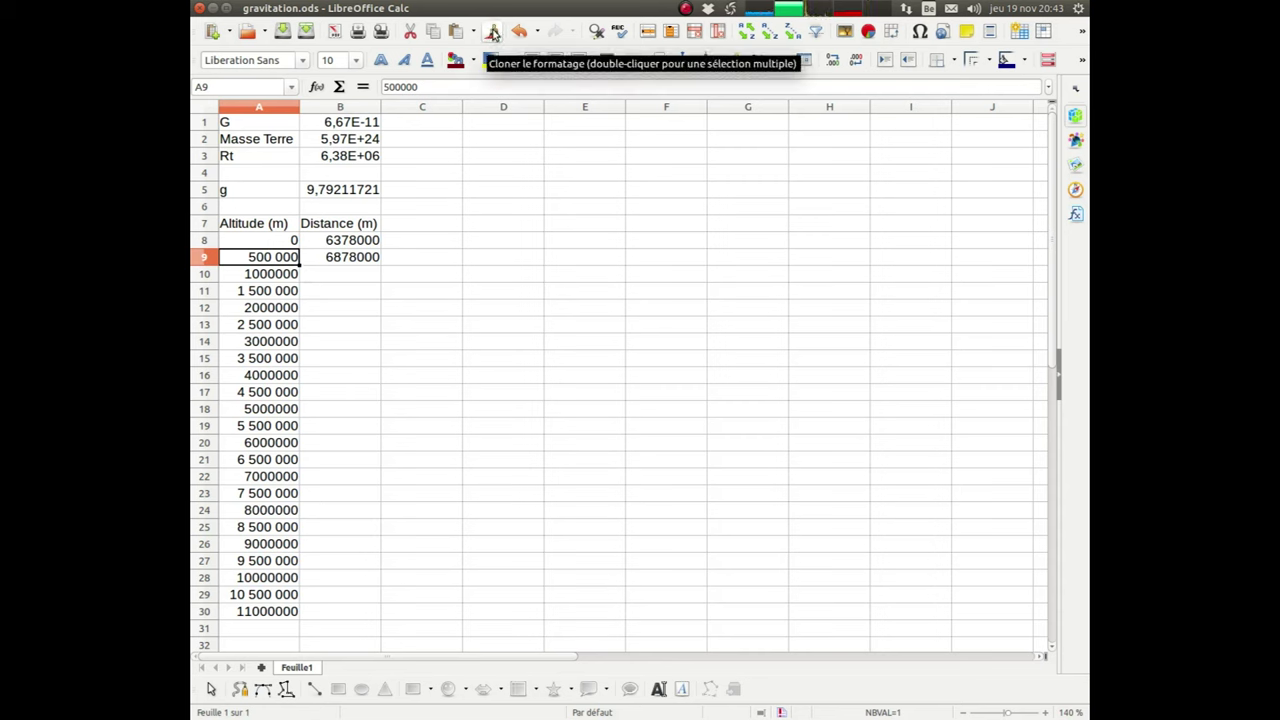
{"action": "left_click", "coordinate": [493, 33]}
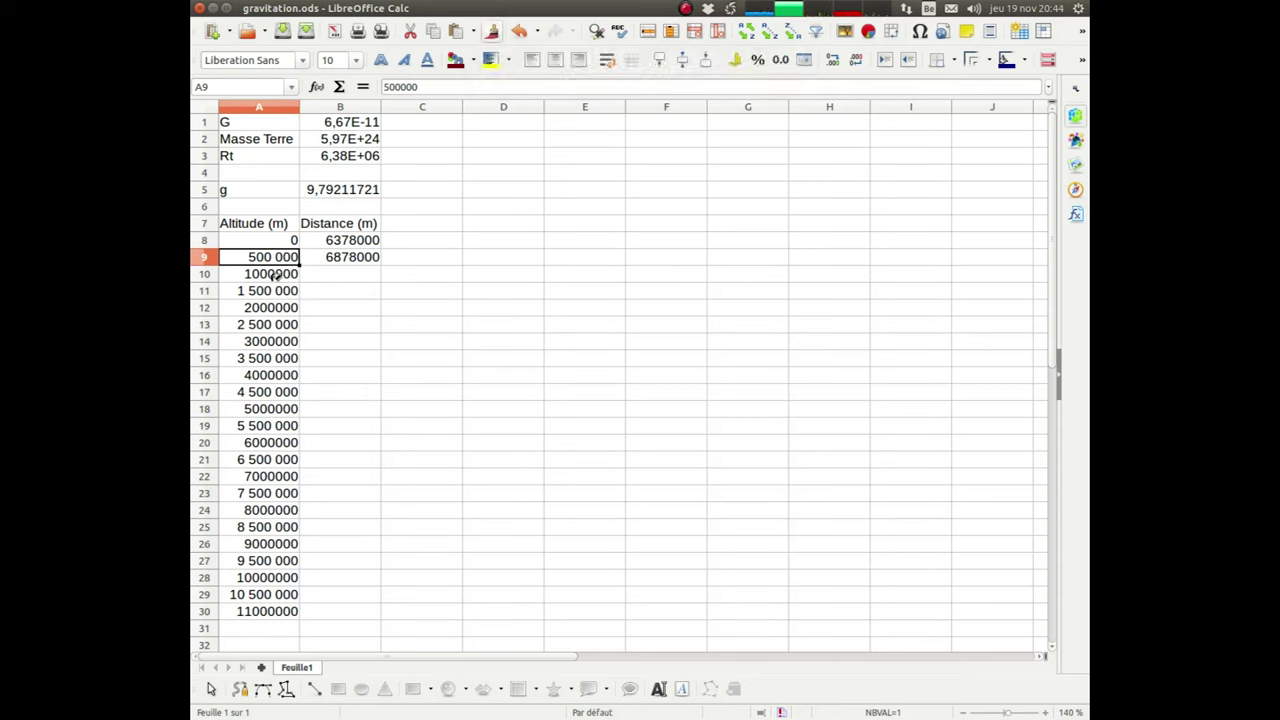
{"action": "left_click_drag", "start_coordinate": [283, 268], "coordinate": [287, 617]}
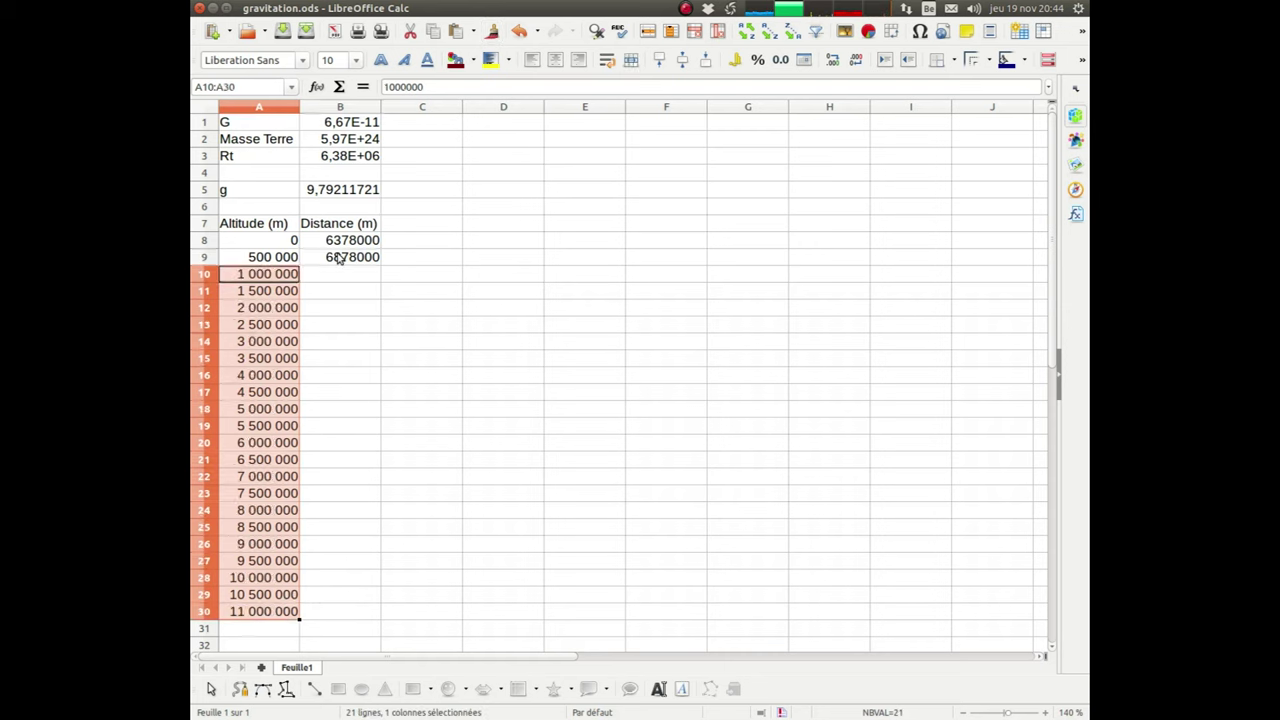
Step: Fill the distance formula from cell B9 down to B30
{"action": "left_click", "coordinate": [335, 256]}
{"action": "left_click_drag", "start_coordinate": [380, 264], "coordinate": [372, 617]}
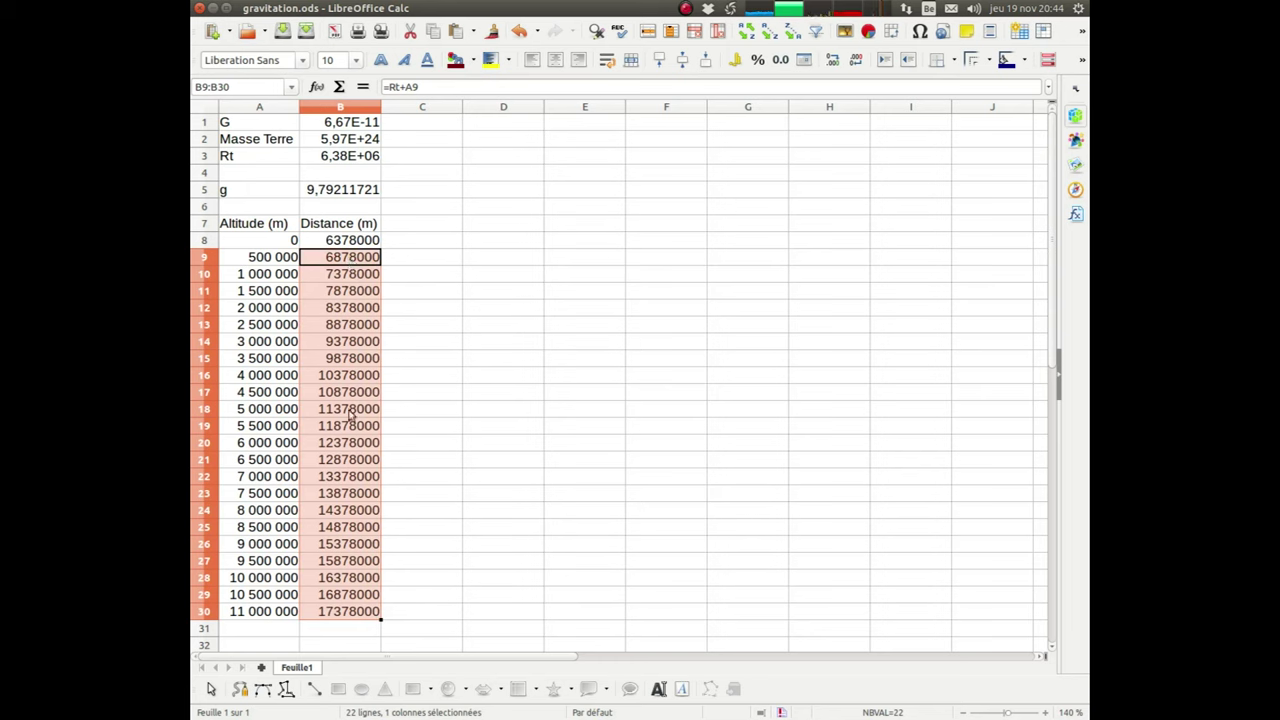
{"action": "left_click", "coordinate": [352, 295]}
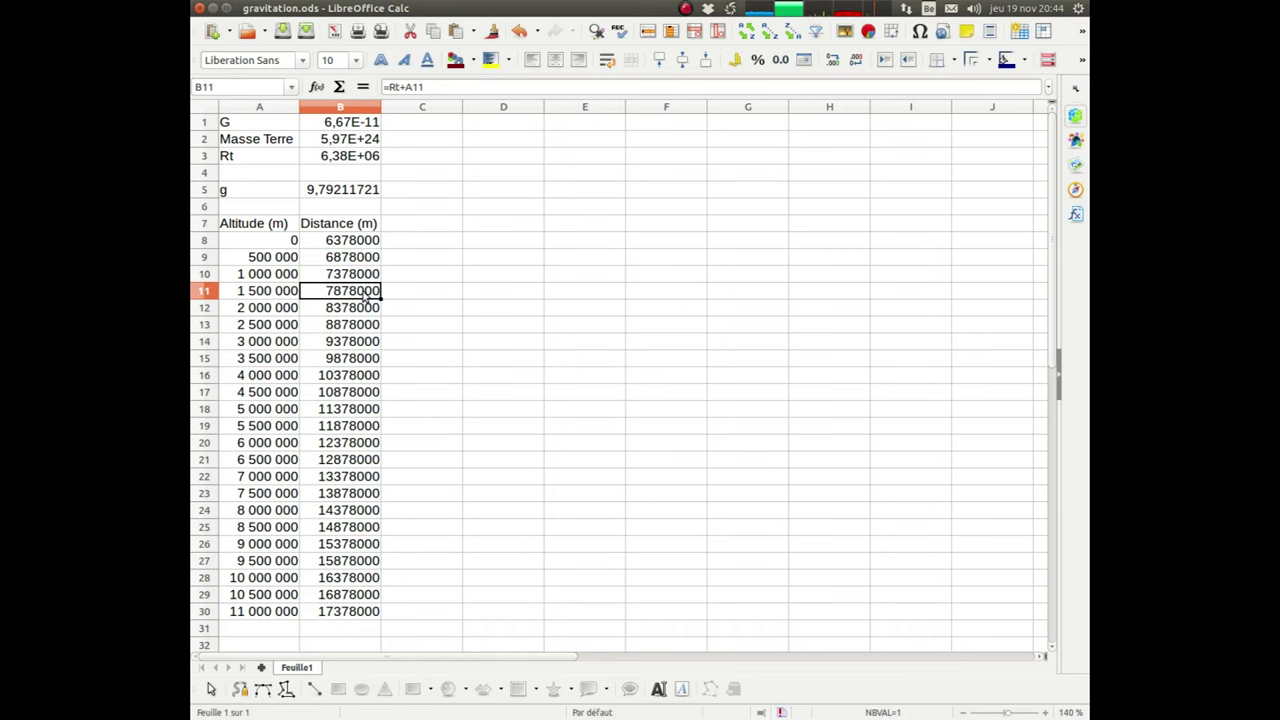
Step: Add the column header "g" in cell C7, beside the Distance (m) header
{"action": "left_click", "coordinate": [424, 230]}
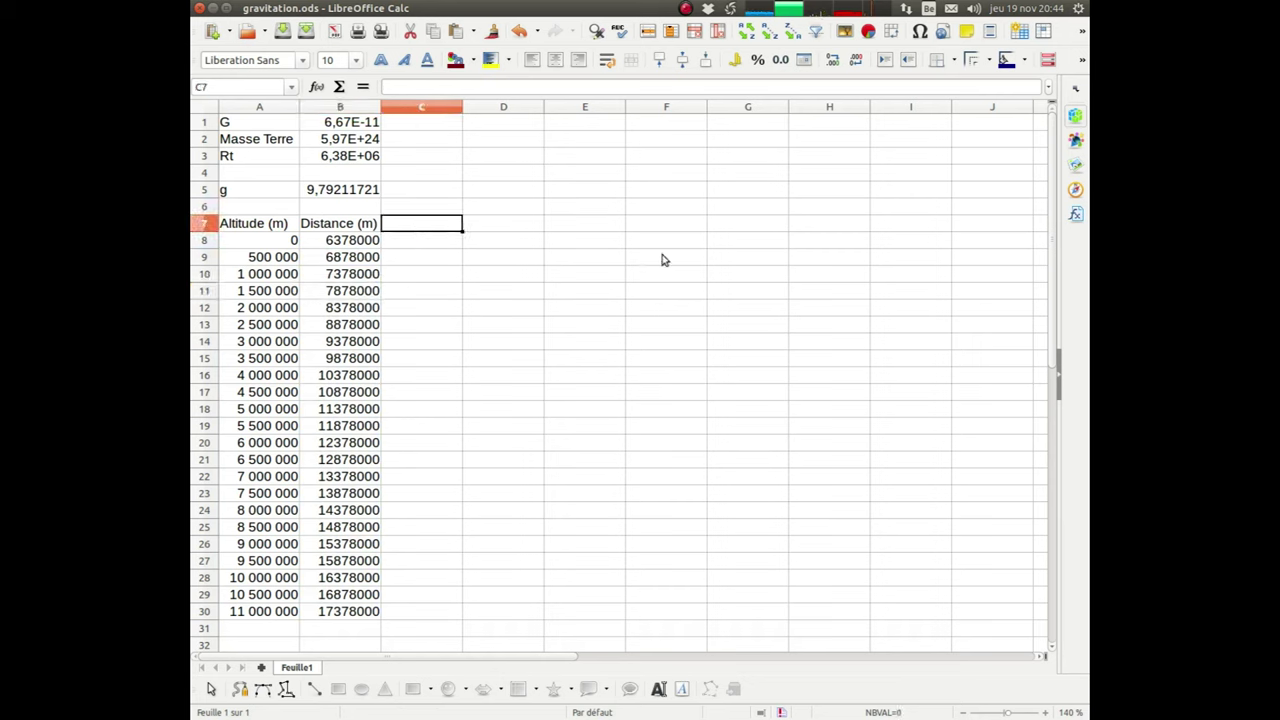
{"action": "type", "text": "g"}
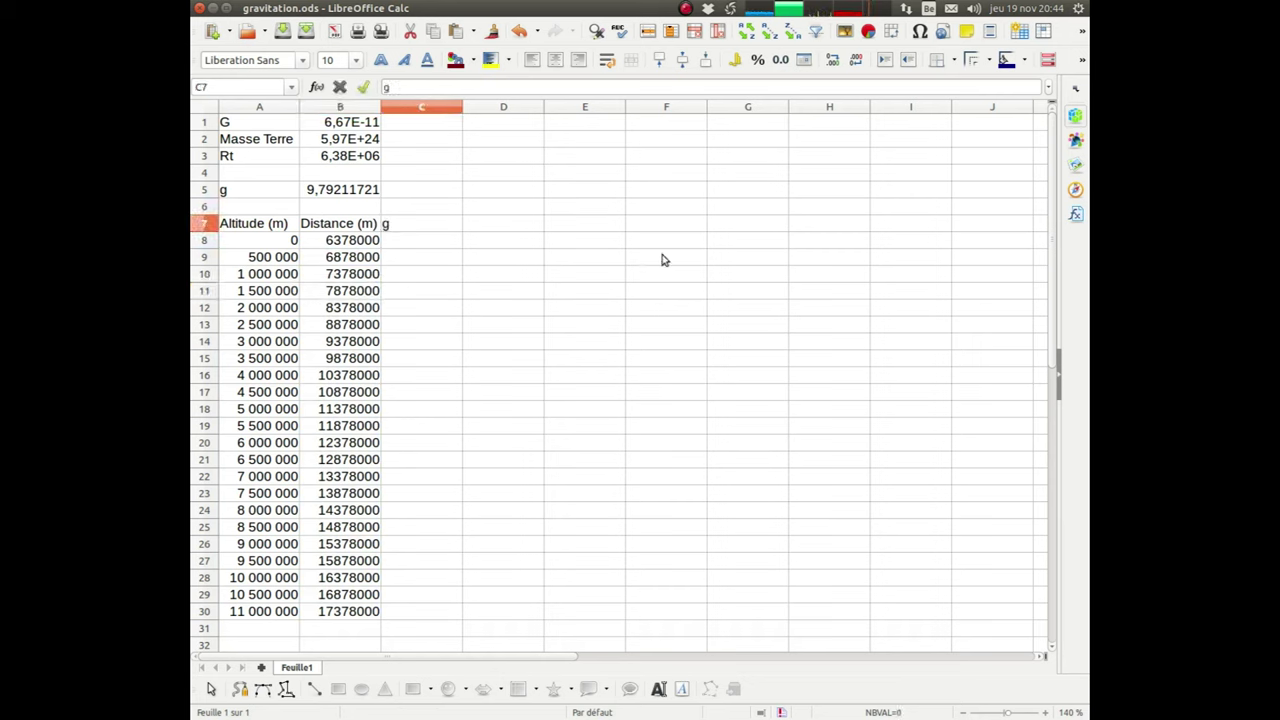
{"action": "key", "text": "Return"}
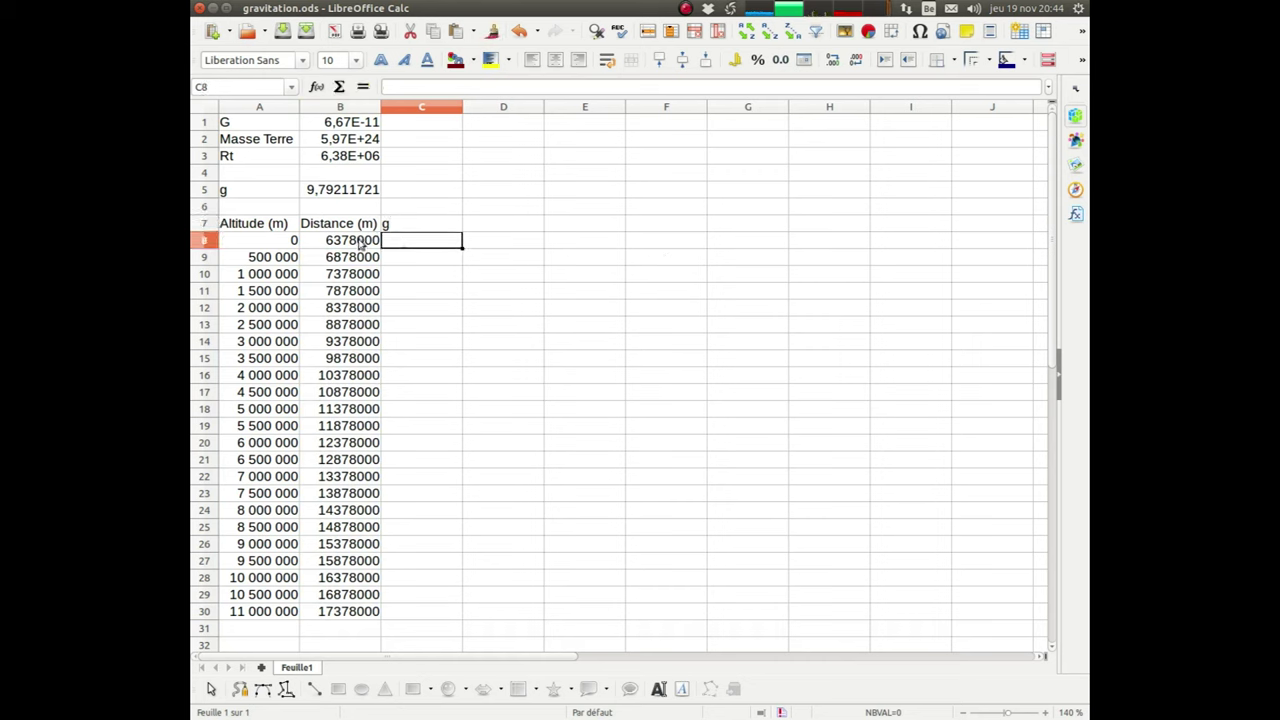
Step: Check the g formula in B5 and enter =G*Mt/B8^2 in cell C8, using the row's distance instead of Rt
{"action": "left_click", "coordinate": [354, 192]}
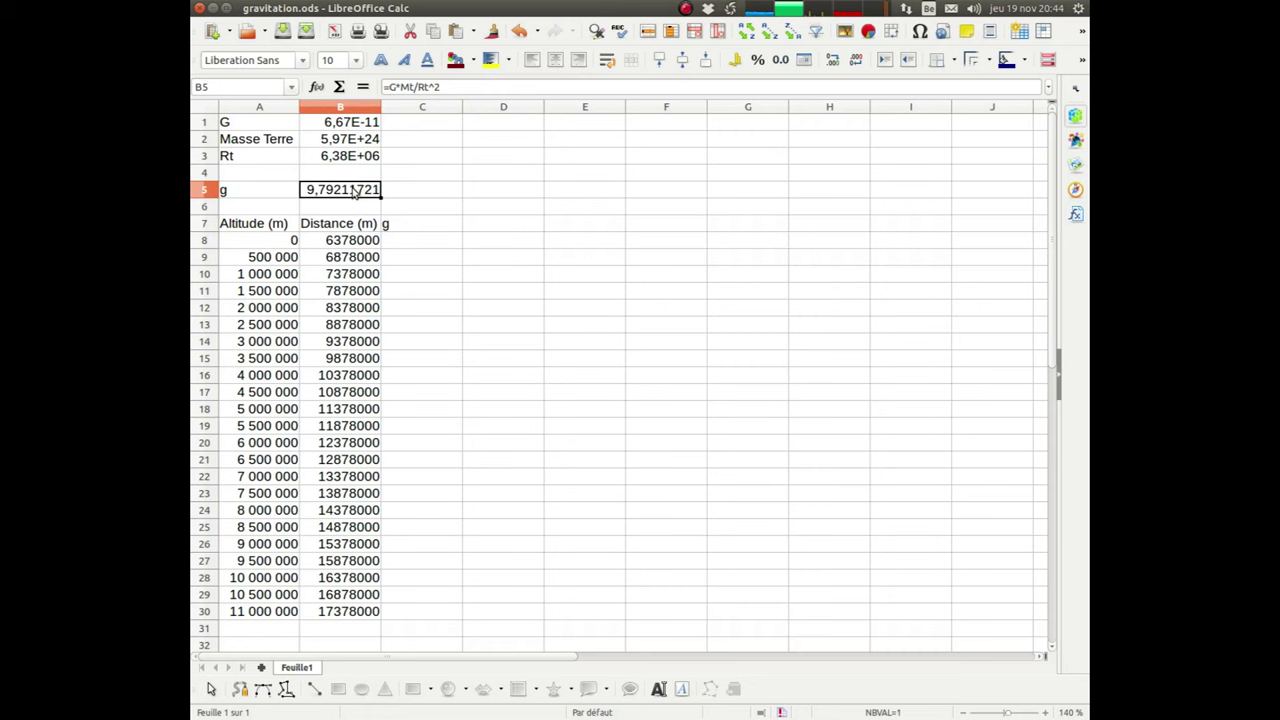
{"action": "left_click", "coordinate": [416, 245]}
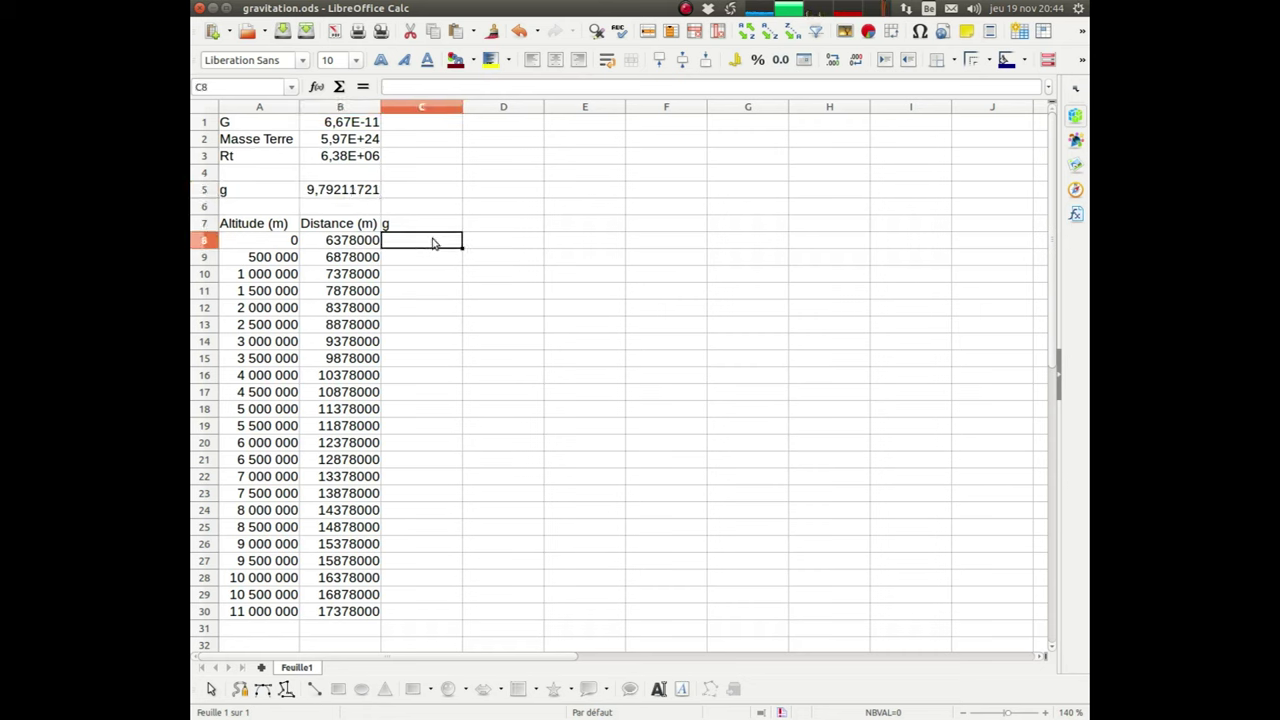
{"action": "type", "text": "="}
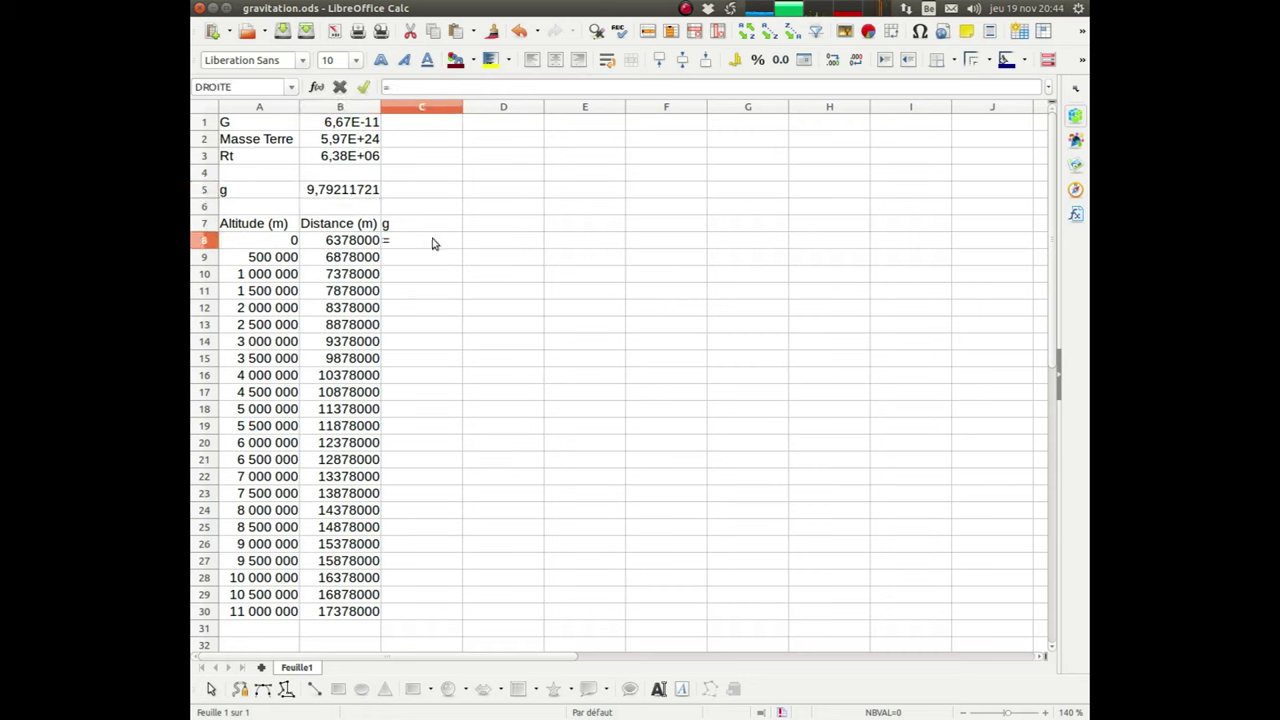
{"action": "type", "text": "G"}
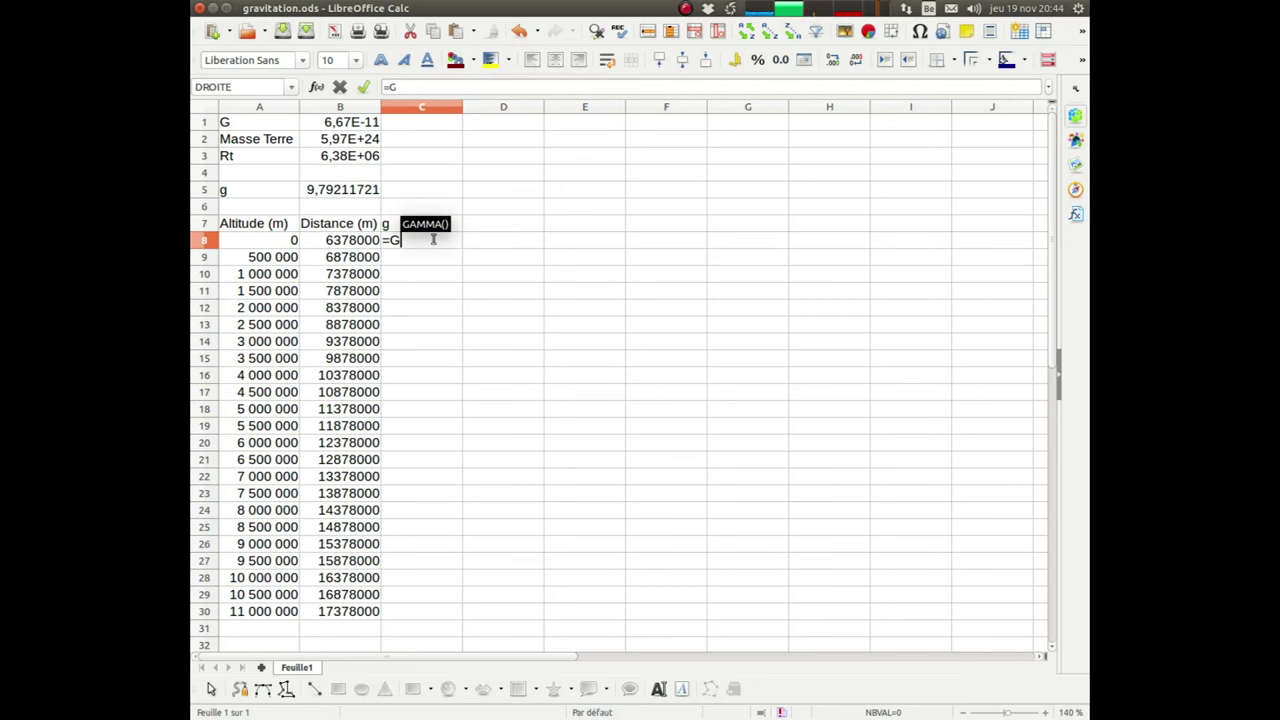
{"action": "type", "text": "*Mt"}
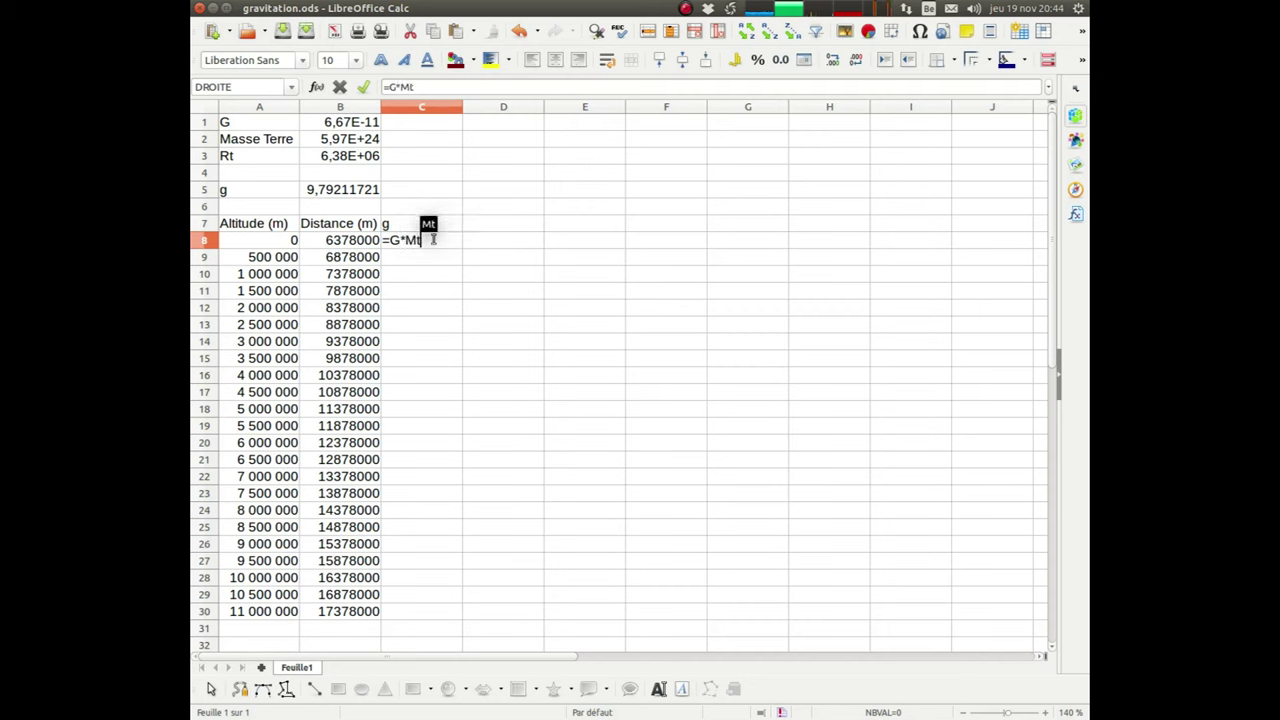
{"action": "type", "text": "/"}
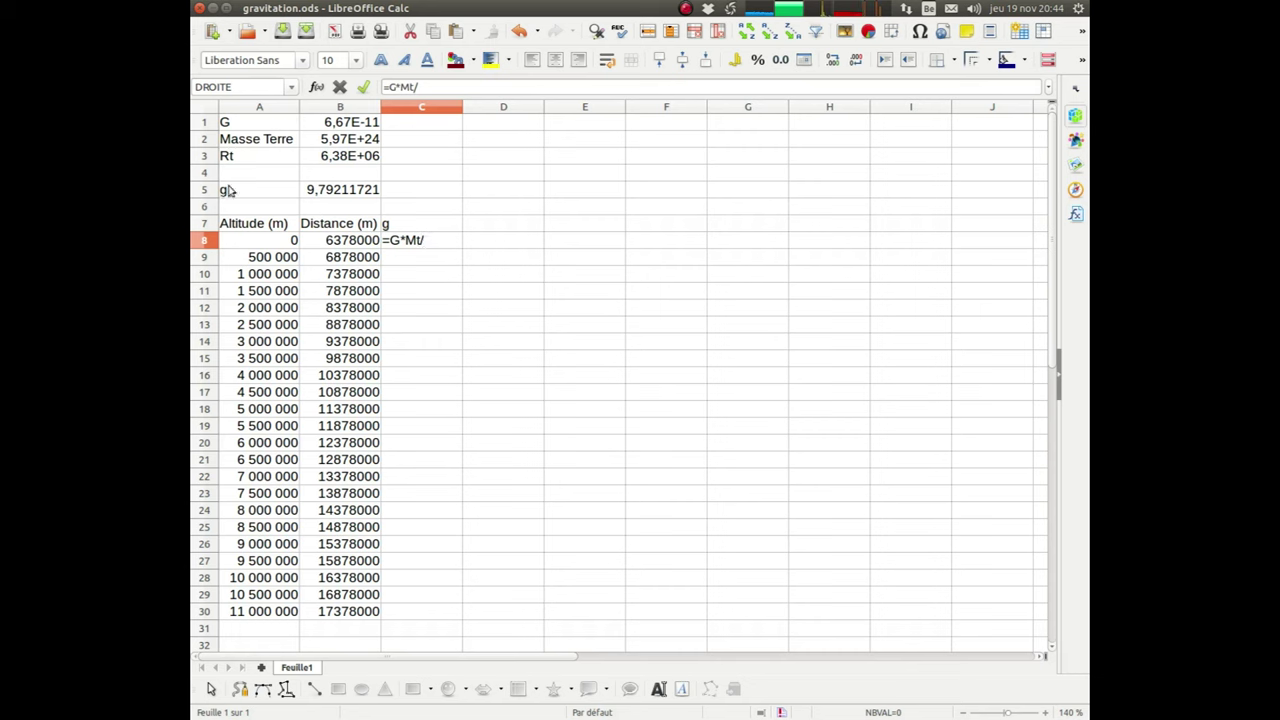
{"action": "left_click", "coordinate": [349, 245]}
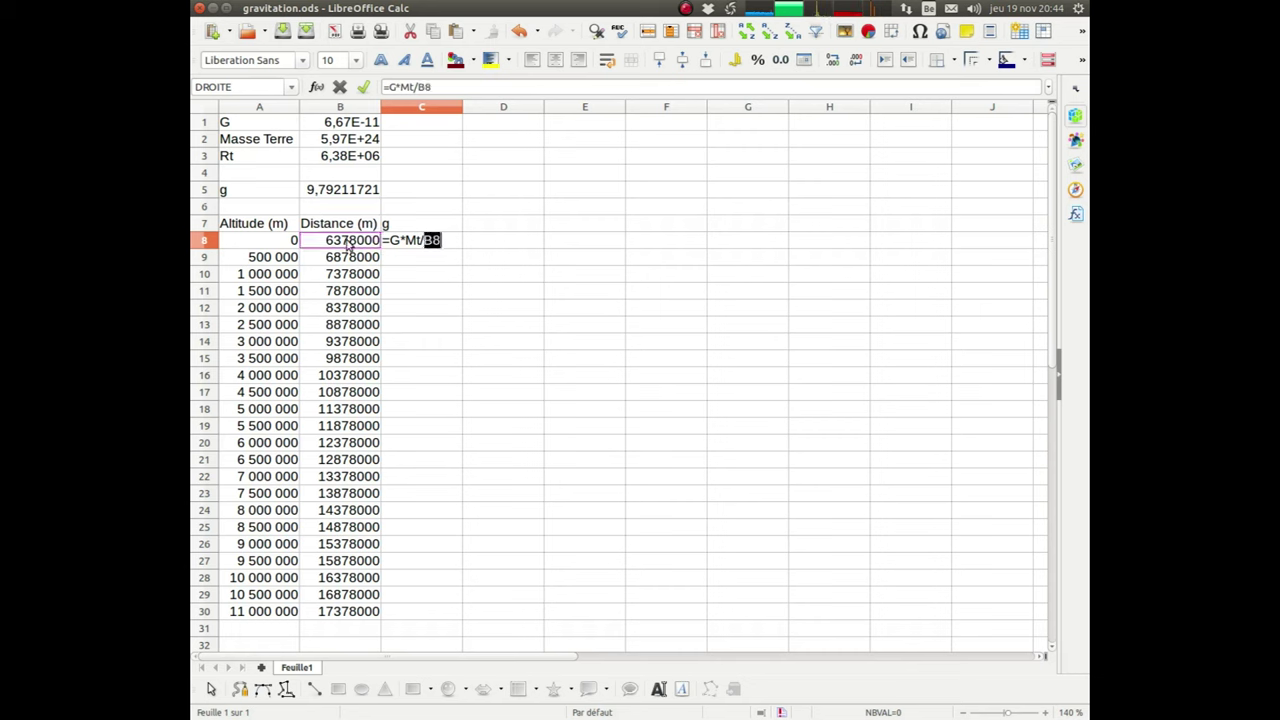
{"action": "type", "text": "^2"}
{"action": "key", "text": "Return"}
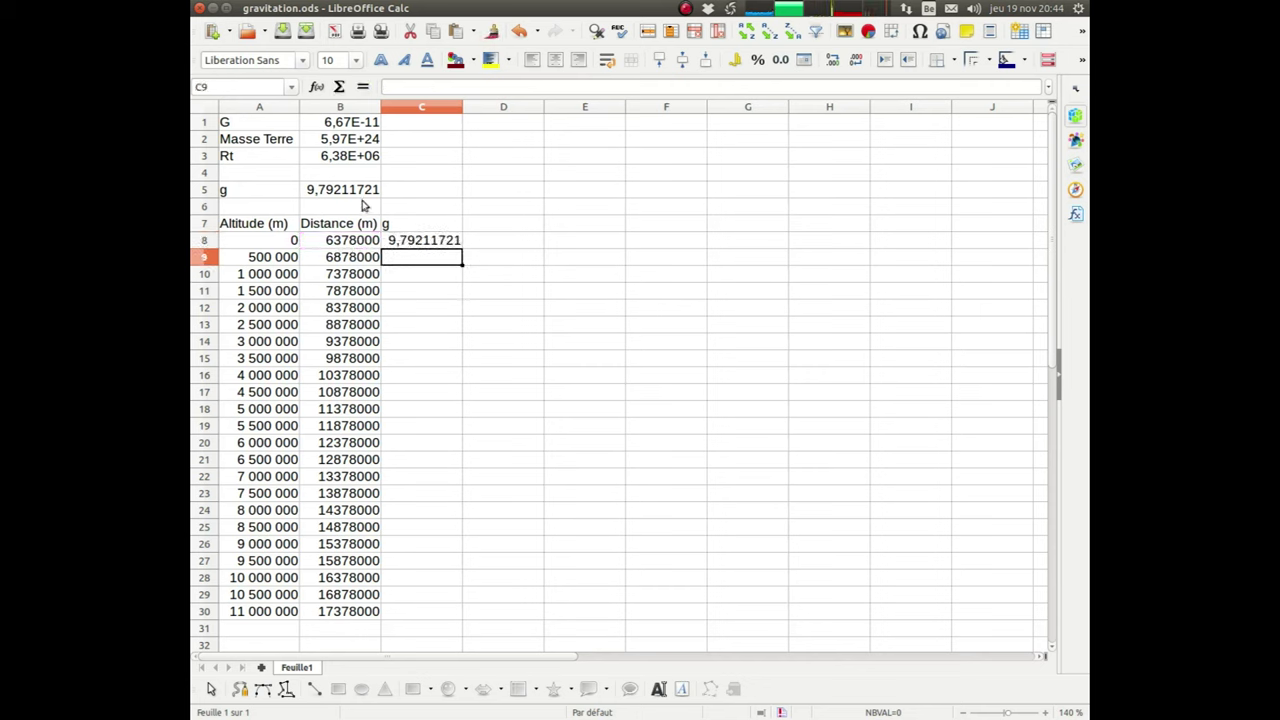
Step: Fill the g formula from cell C8 down to C30
{"action": "left_click", "coordinate": [434, 244]}
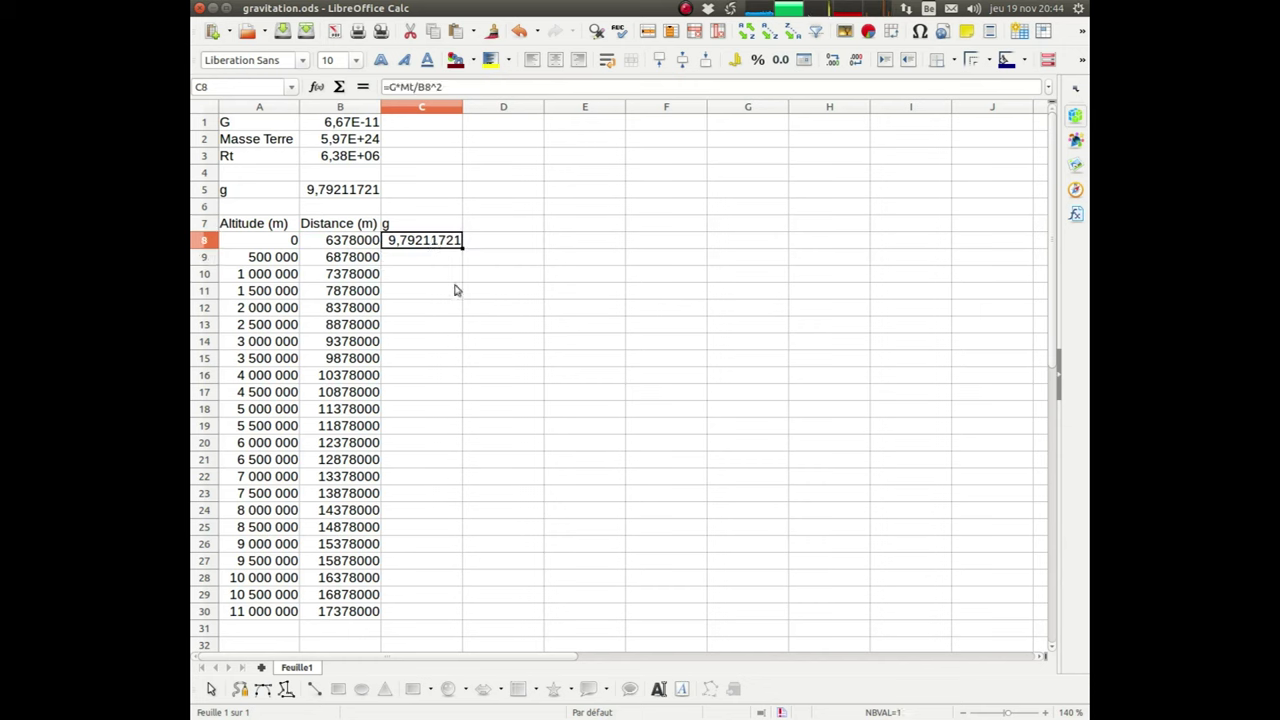
{"action": "left_click_drag", "start_coordinate": [463, 249], "coordinate": [460, 617]}
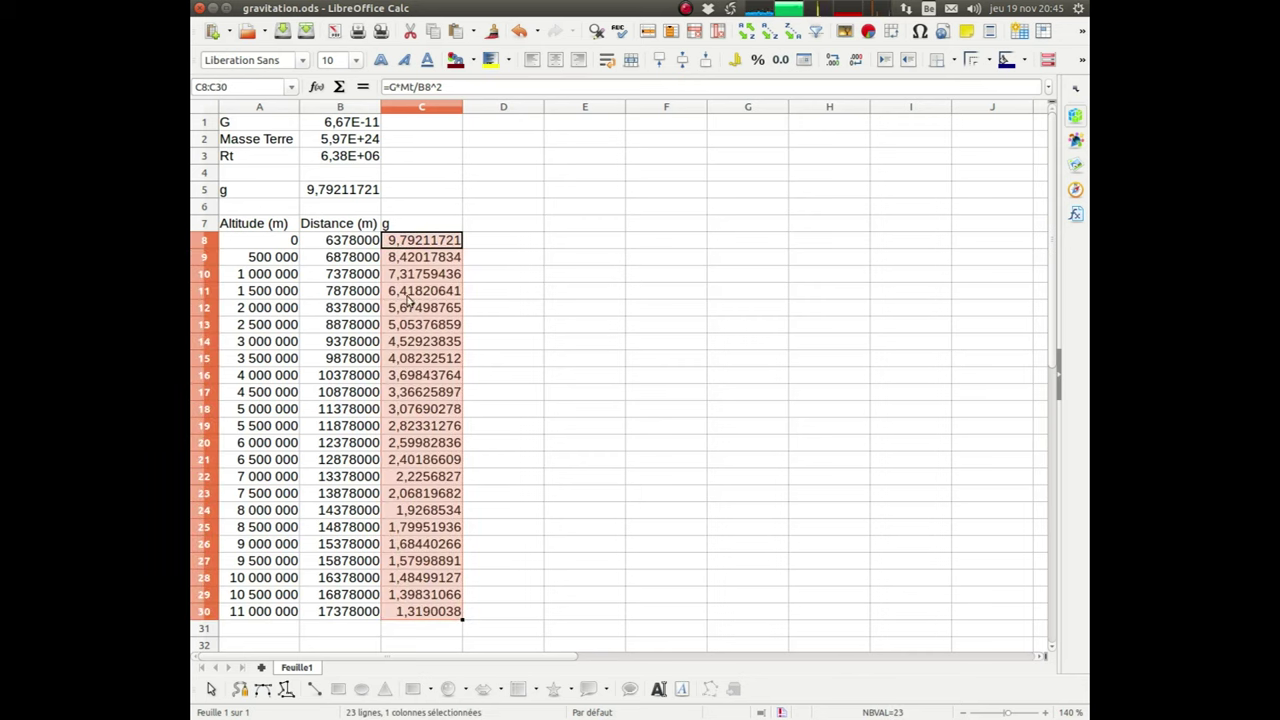
{"action": "left_click", "coordinate": [259, 259]}
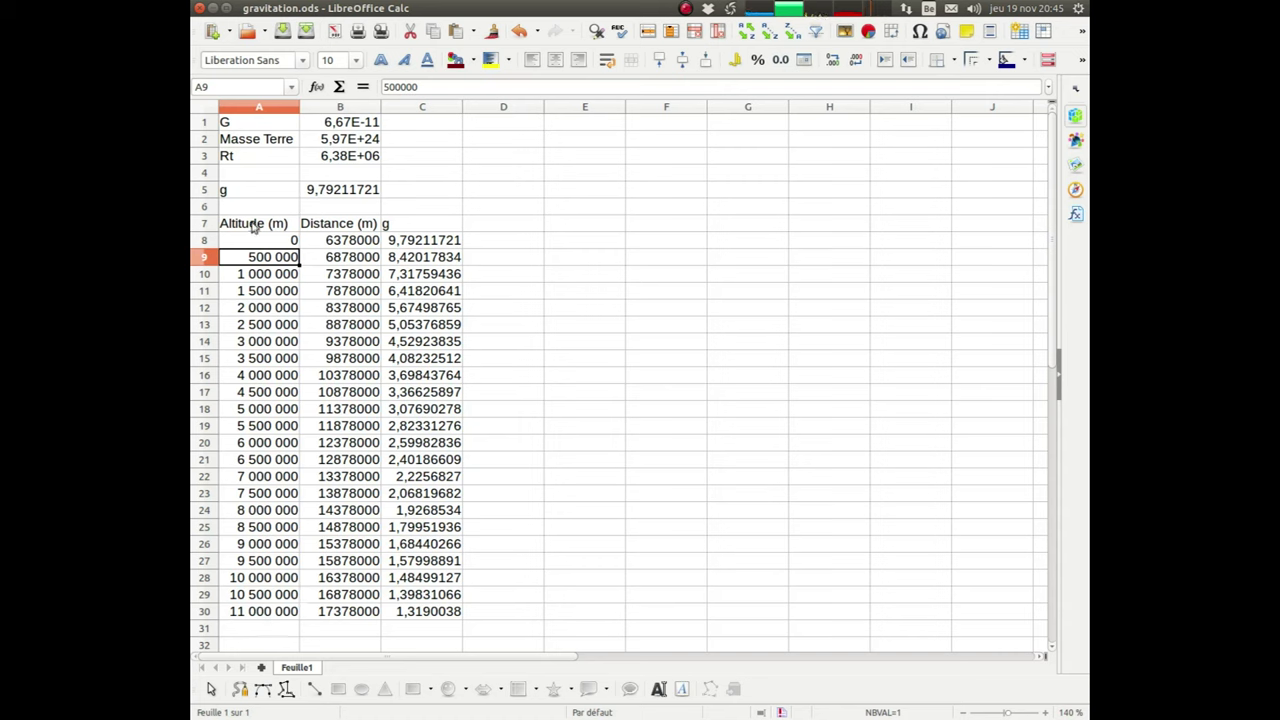
Step: Insert an XY (dispersion) chart of the Altitude and g columns, A7:A30 and C7:C30, with the Points et lignes subtype
{"action": "left_click_drag", "start_coordinate": [254, 226], "coordinate": [272, 612]}
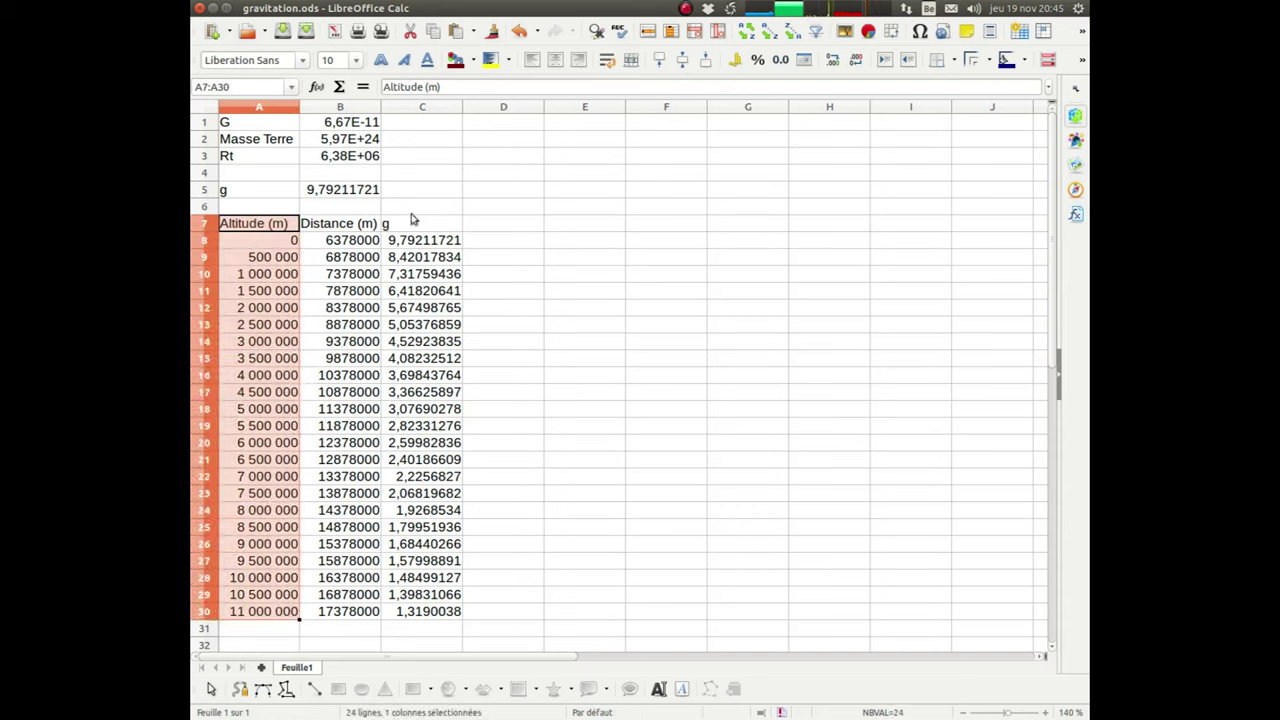
{"action": "left_click_drag", "start_coordinate": [424, 226], "coordinate": [430, 610]}
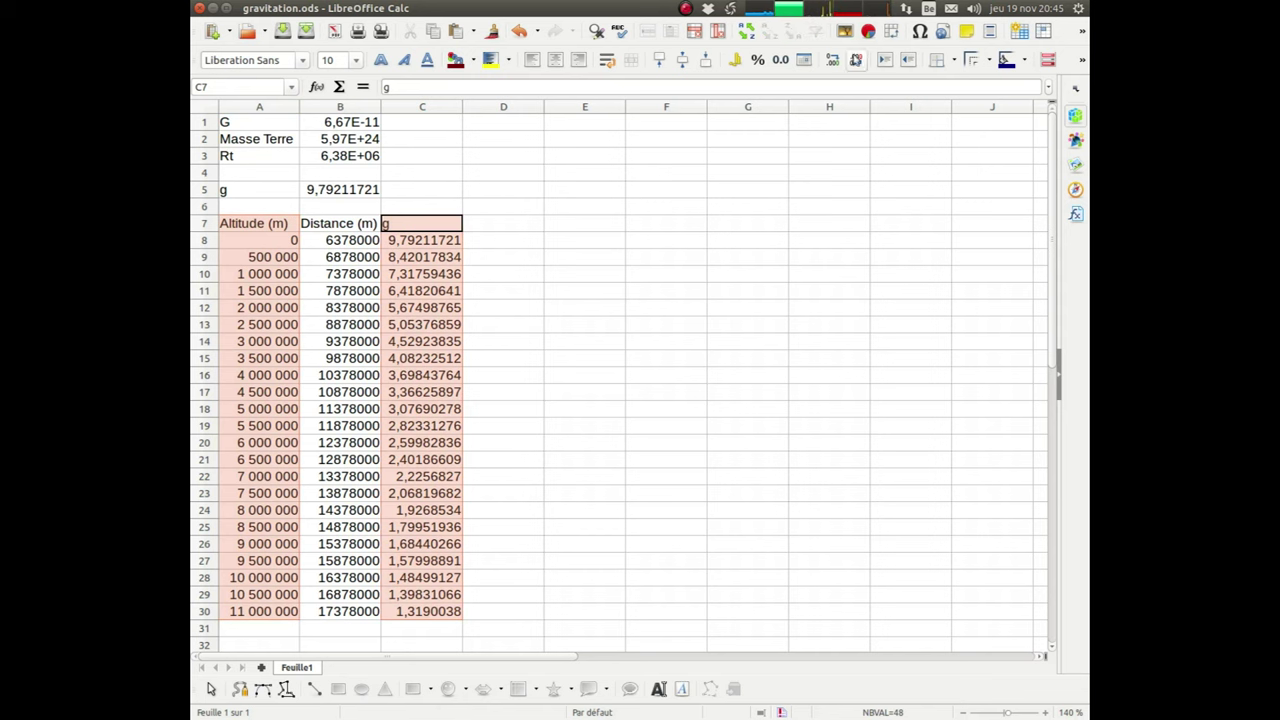
{"action": "left_click", "coordinate": [866, 33]}
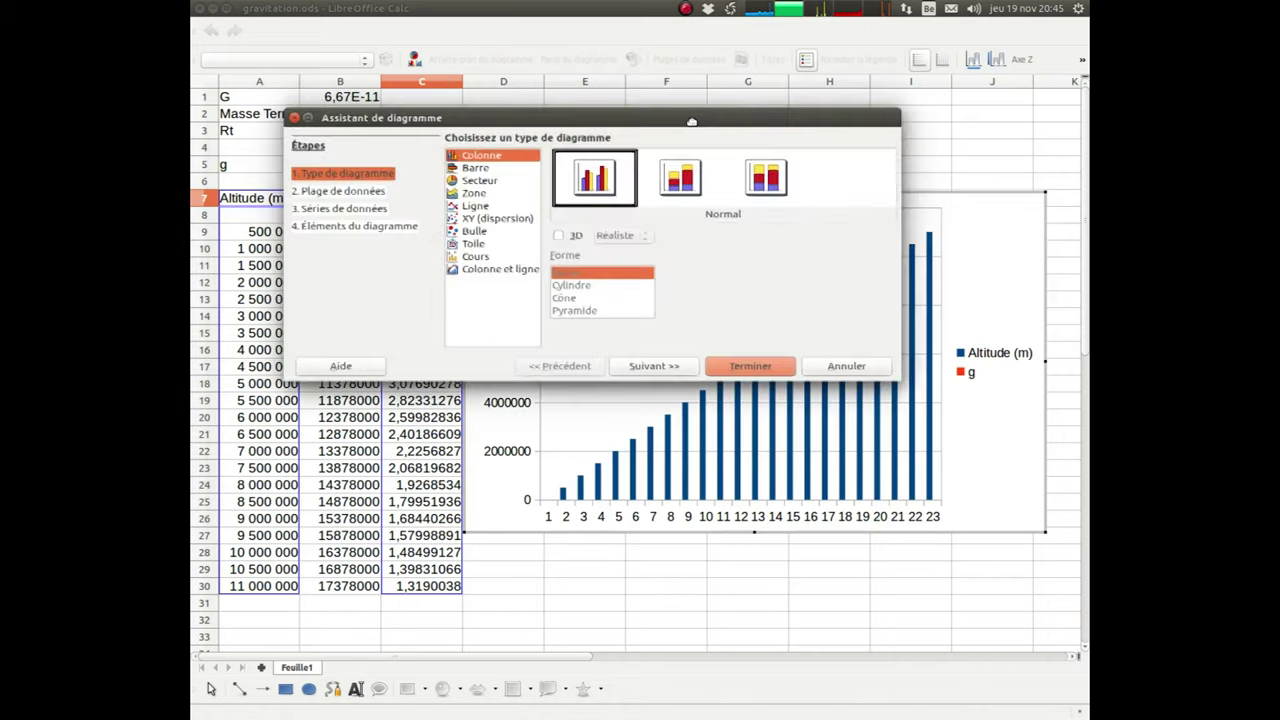
{"action": "left_click", "coordinate": [497, 219]}
{"action": "left_click", "coordinate": [688, 176]}
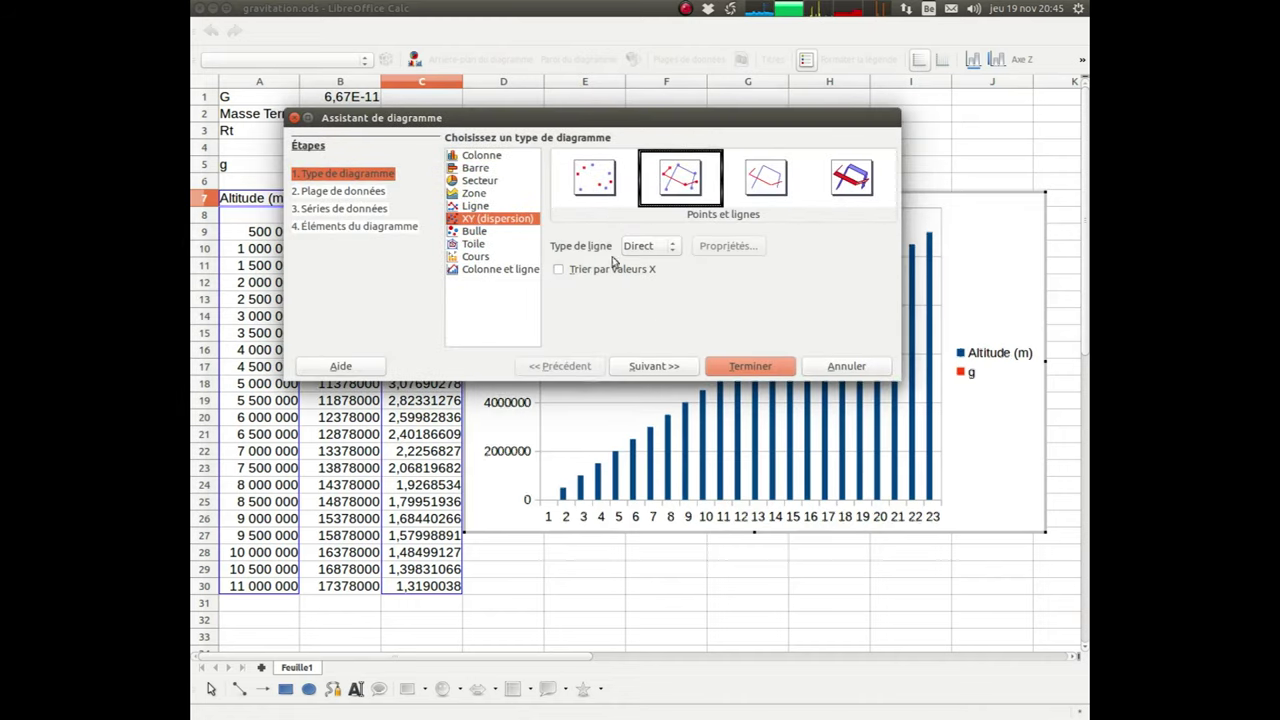
Step: Set the chart title to "Valeur de "g" en fonction de l'altitude" in the chart elements
{"action": "left_click", "coordinate": [362, 224]}
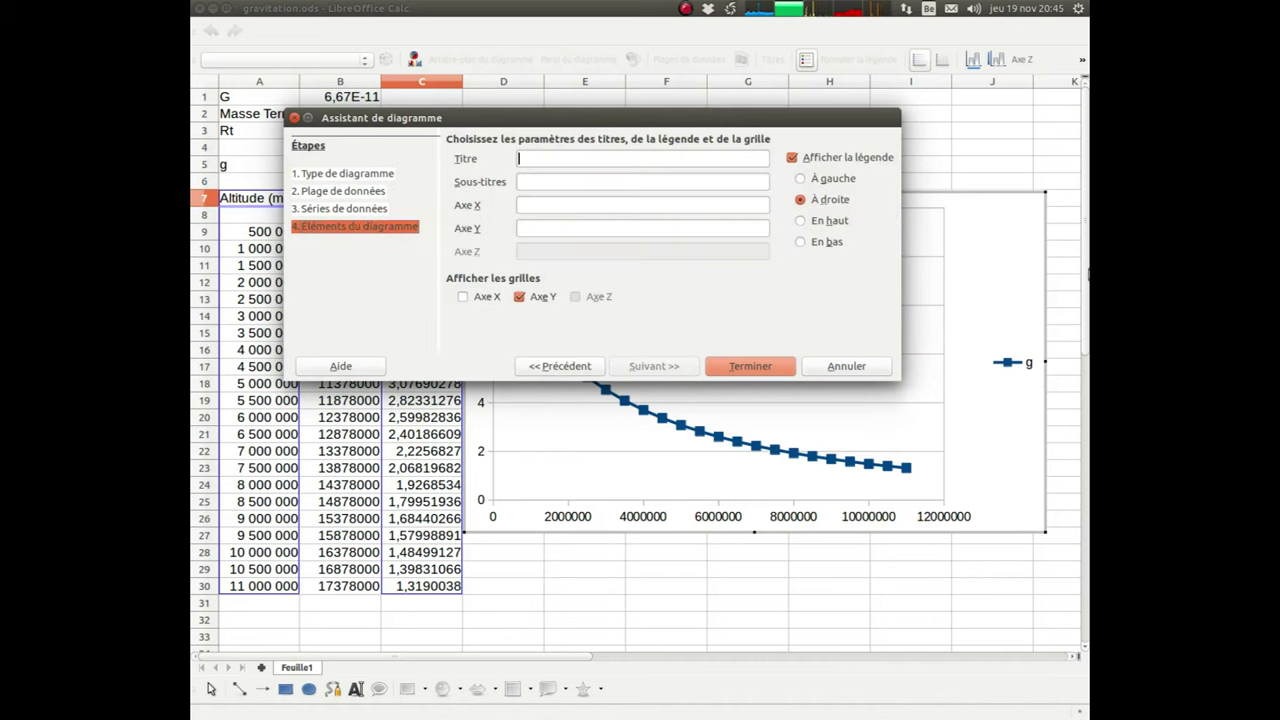
{"action": "type", "text": "Valeur de \"g\" en fonction de l"}
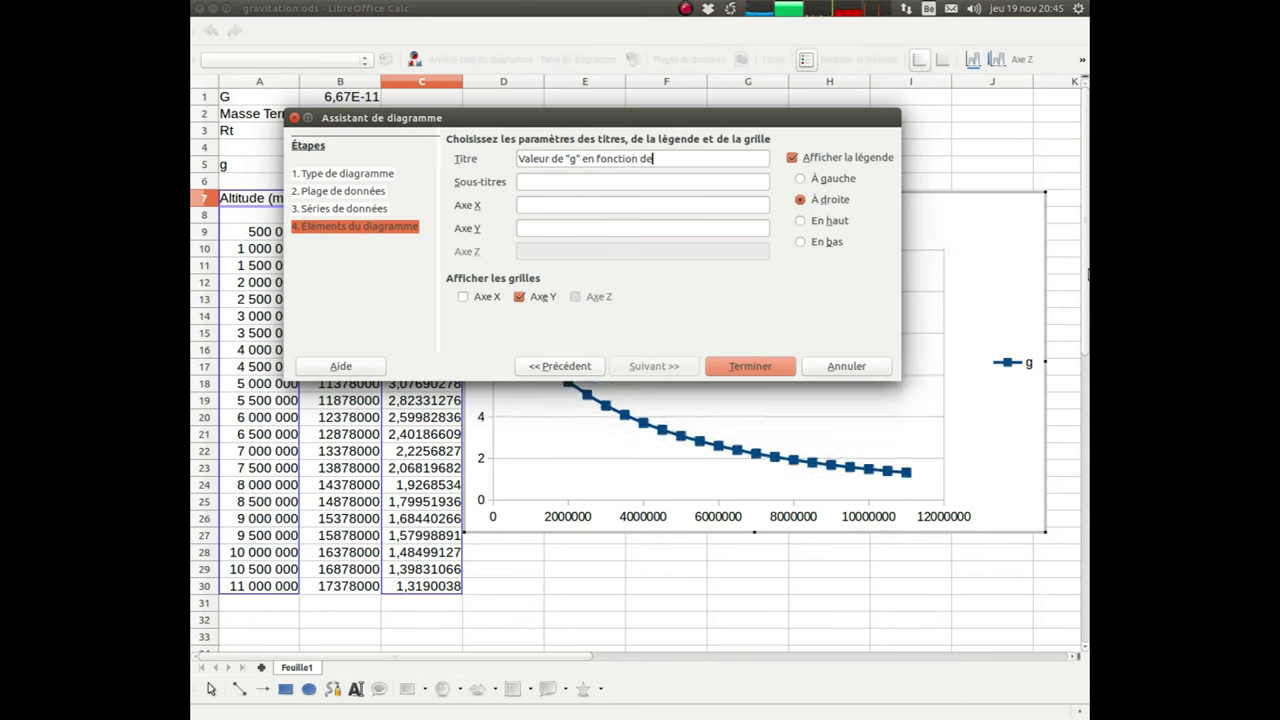
{"action": "type", "text": "a"}
{"action": "key", "text": "BackSpace"}
{"action": "type", "text": "'a"}
{"action": "type", "text": "ltitude"}
Step: Title the chart's X axis "Altitudes (m)" and its Y axis "g (m/s²)"
{"action": "type", "text": "Altitudes (m"}
{"action": "type", "text": ")"}
{"action": "key", "text": "Tab"}
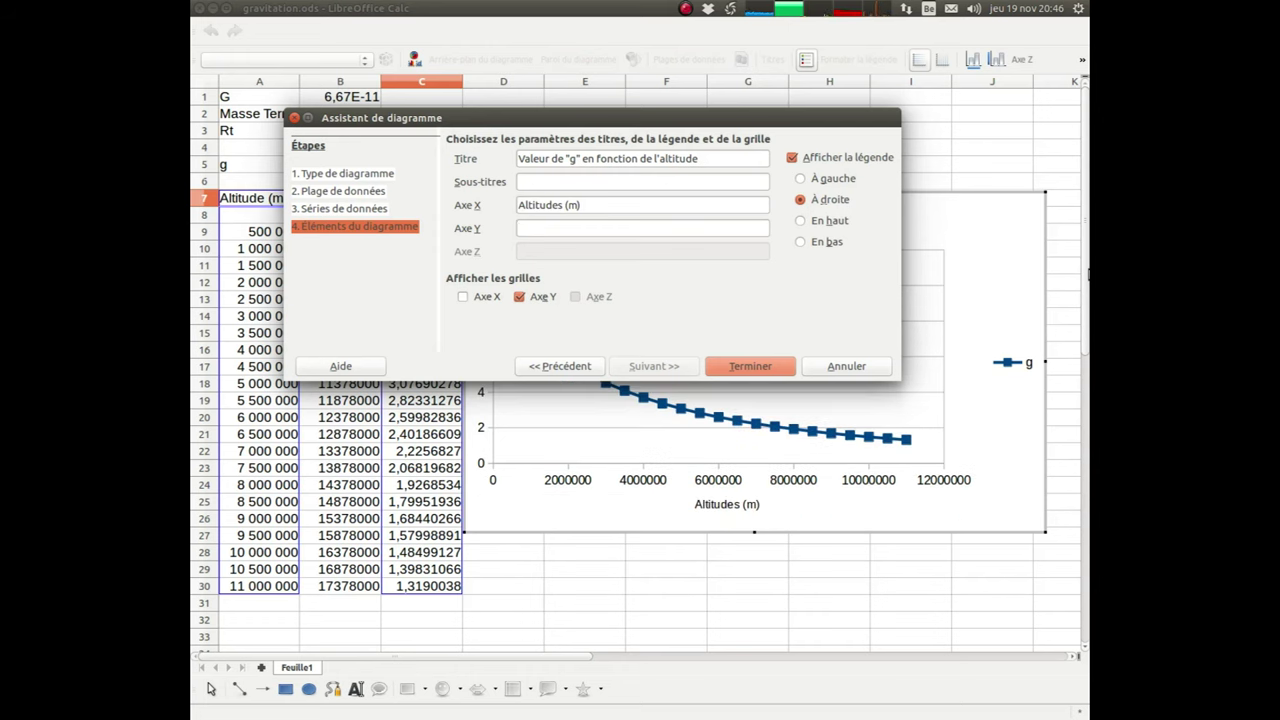
{"action": "type", "text": "g (m/s²)"}
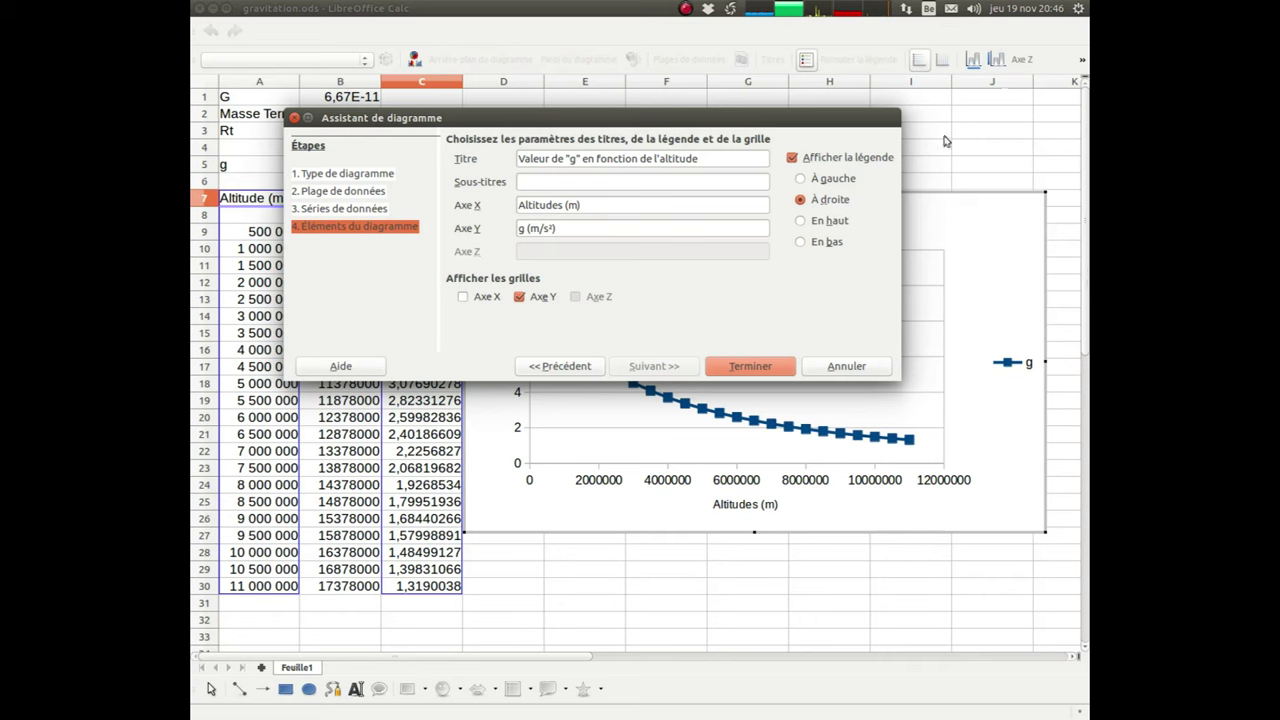
Step: Hide the chart's legend, show the X-axis grid lines alongside the Y-axis ones, and finish the chart, leaving its edit mode
{"action": "left_click", "coordinate": [824, 162]}
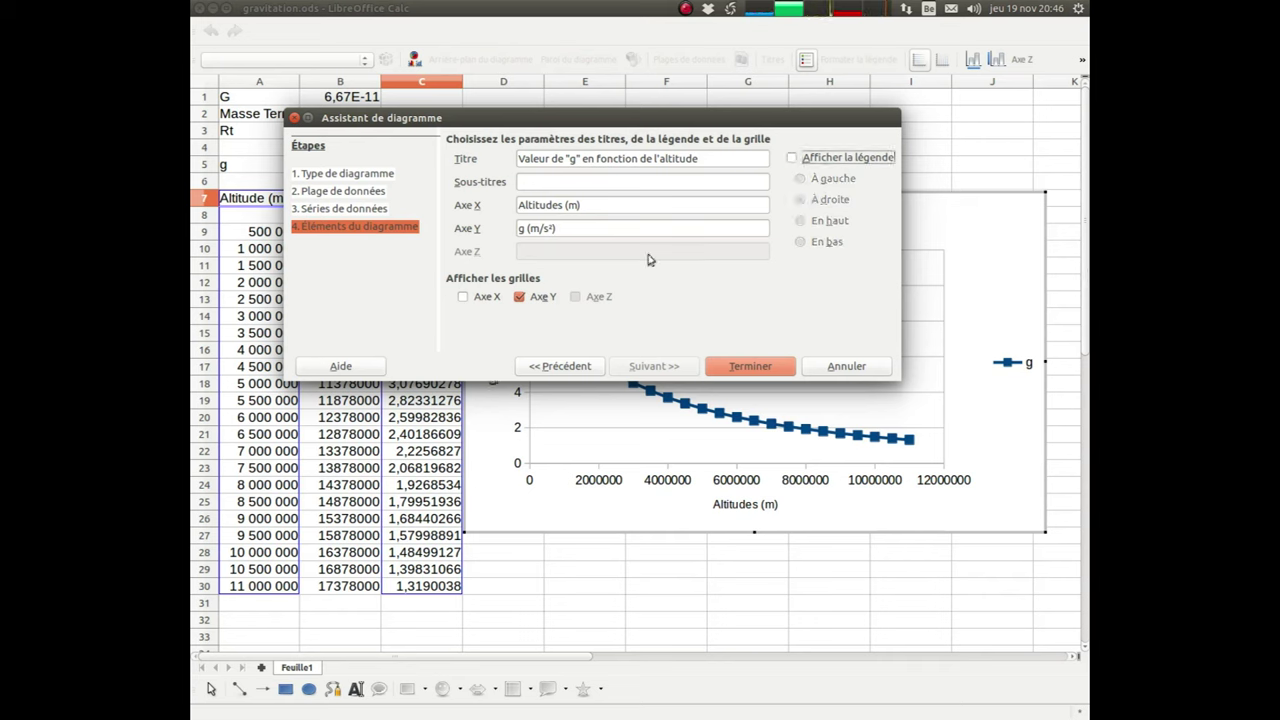
{"action": "left_click", "coordinate": [484, 298]}
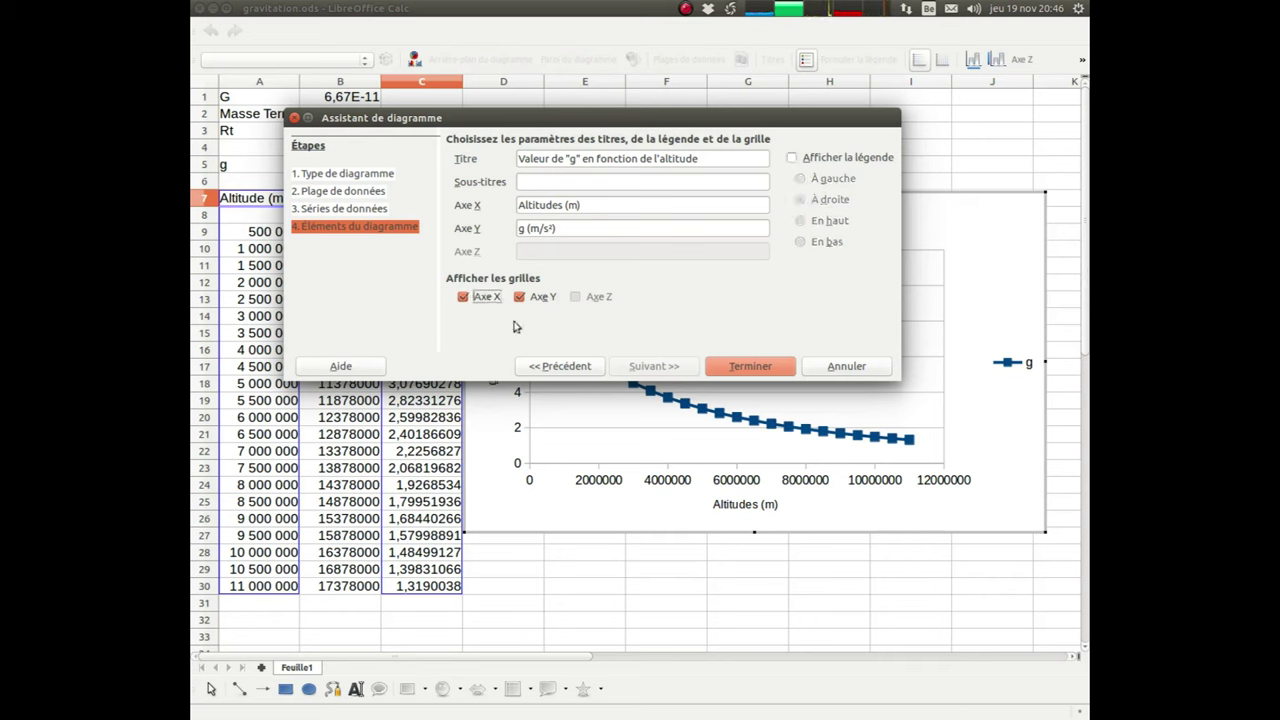
{"action": "left_click", "coordinate": [769, 367]}
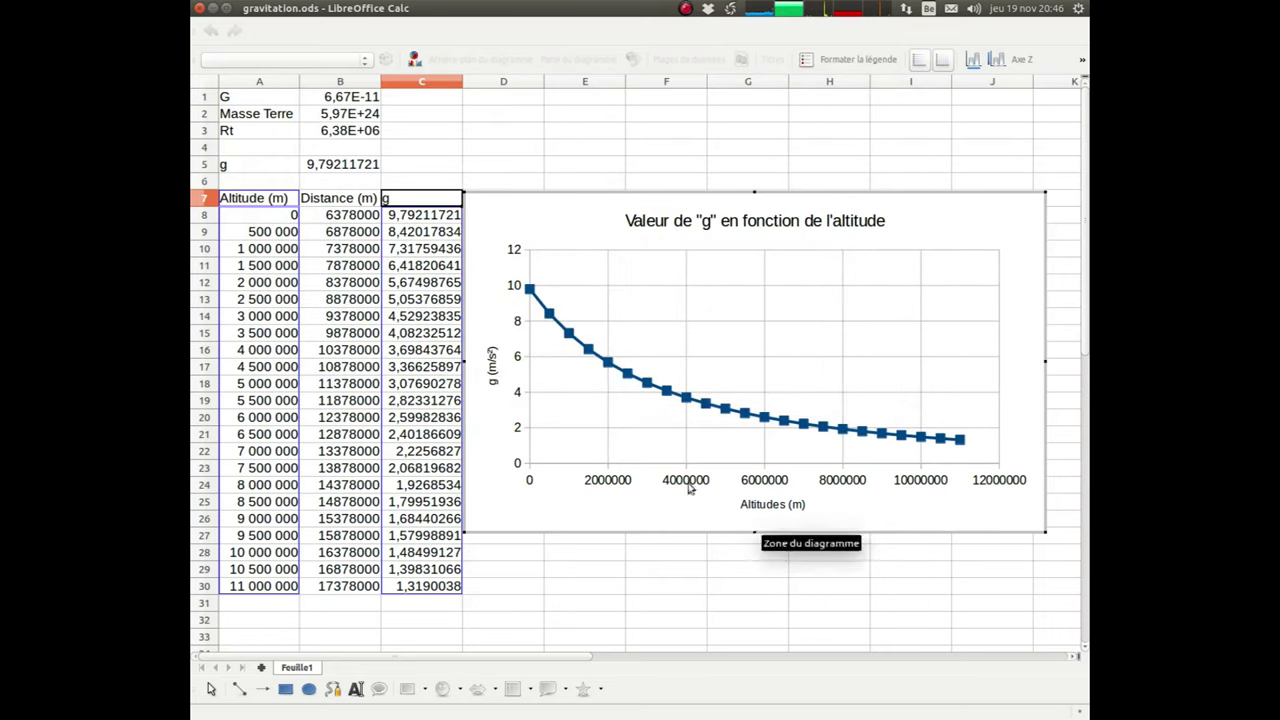
{"action": "mouse_move", "coordinate": [531, 293]}
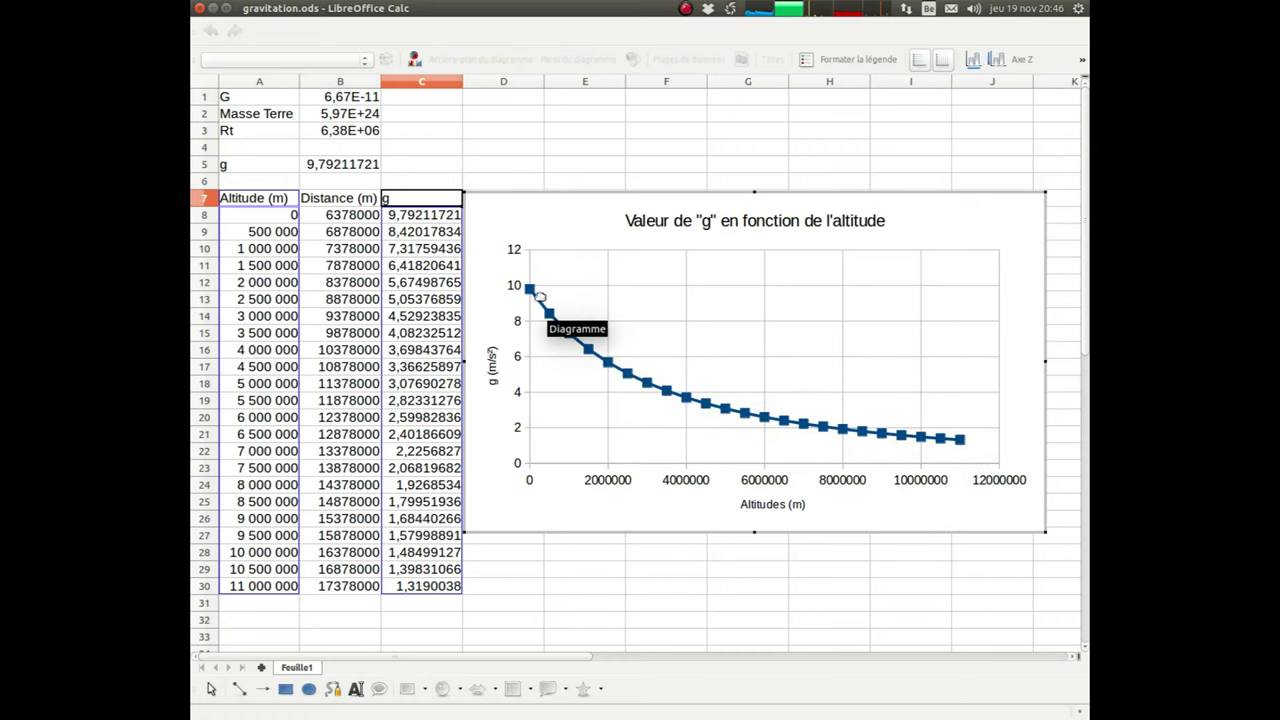
{"action": "mouse_move", "coordinate": [908, 438]}
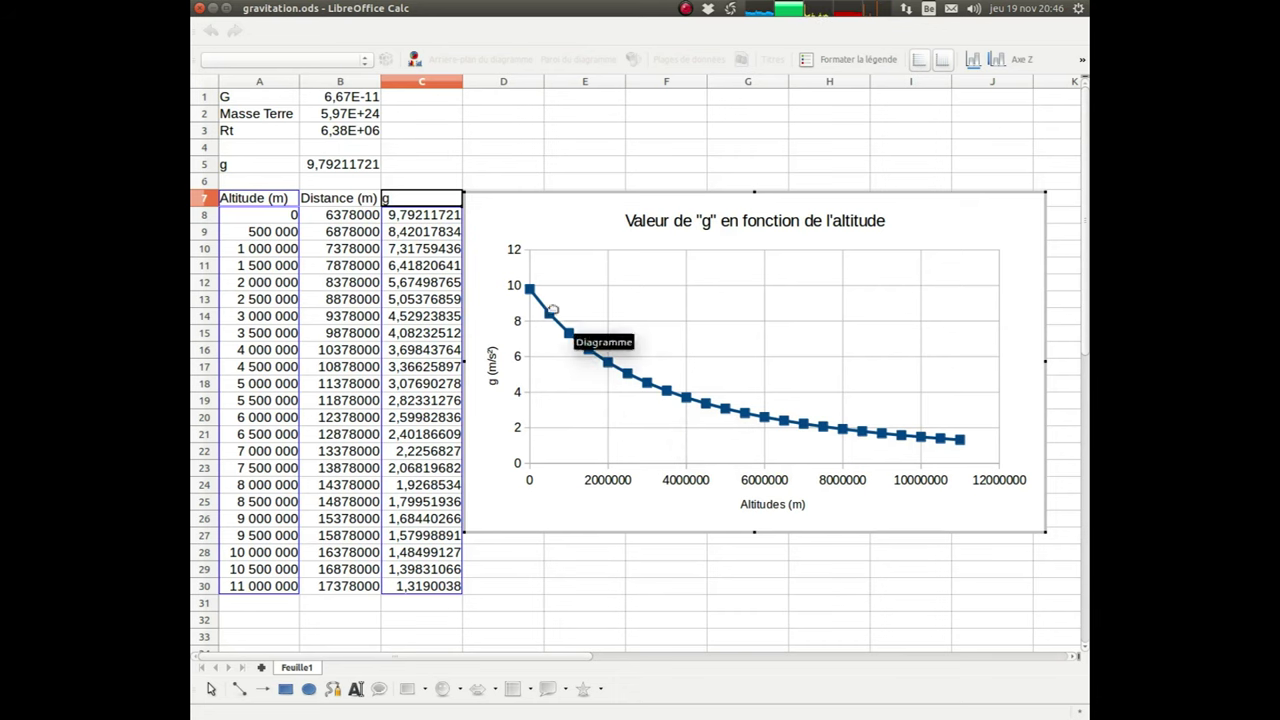
{"action": "mouse_move", "coordinate": [555, 315]}
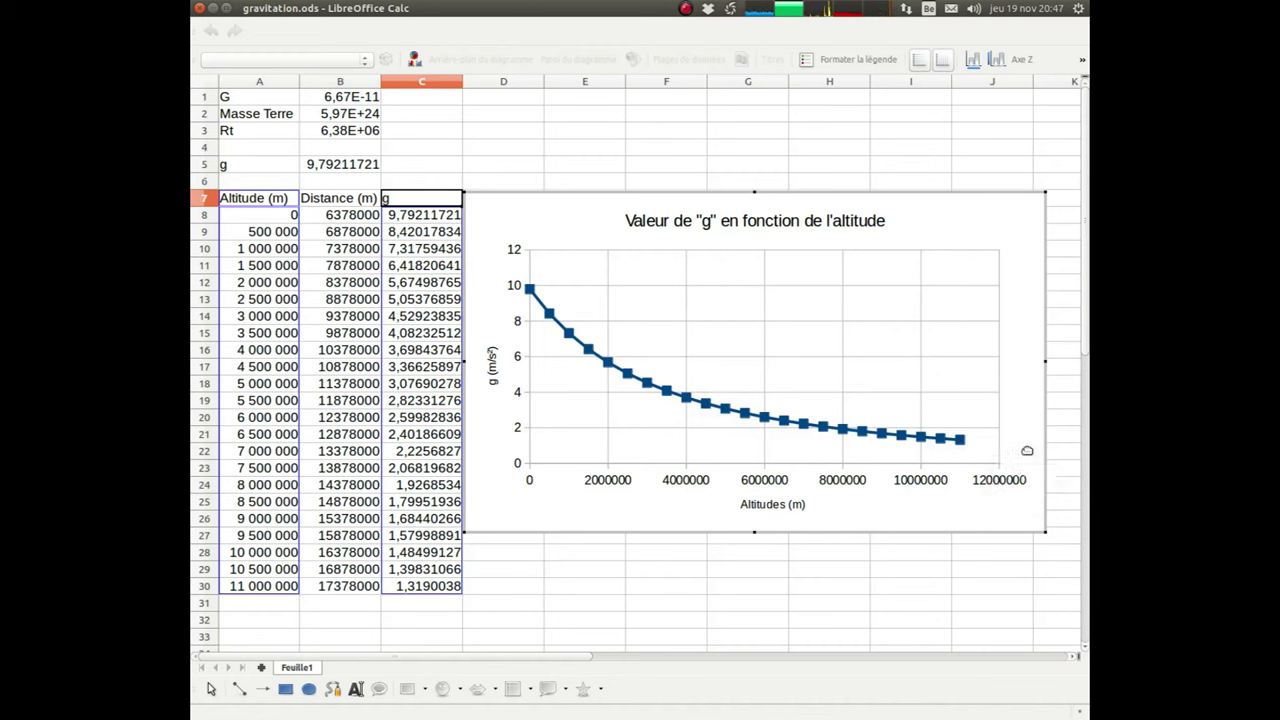
{"action": "left_click", "coordinate": [697, 569]}
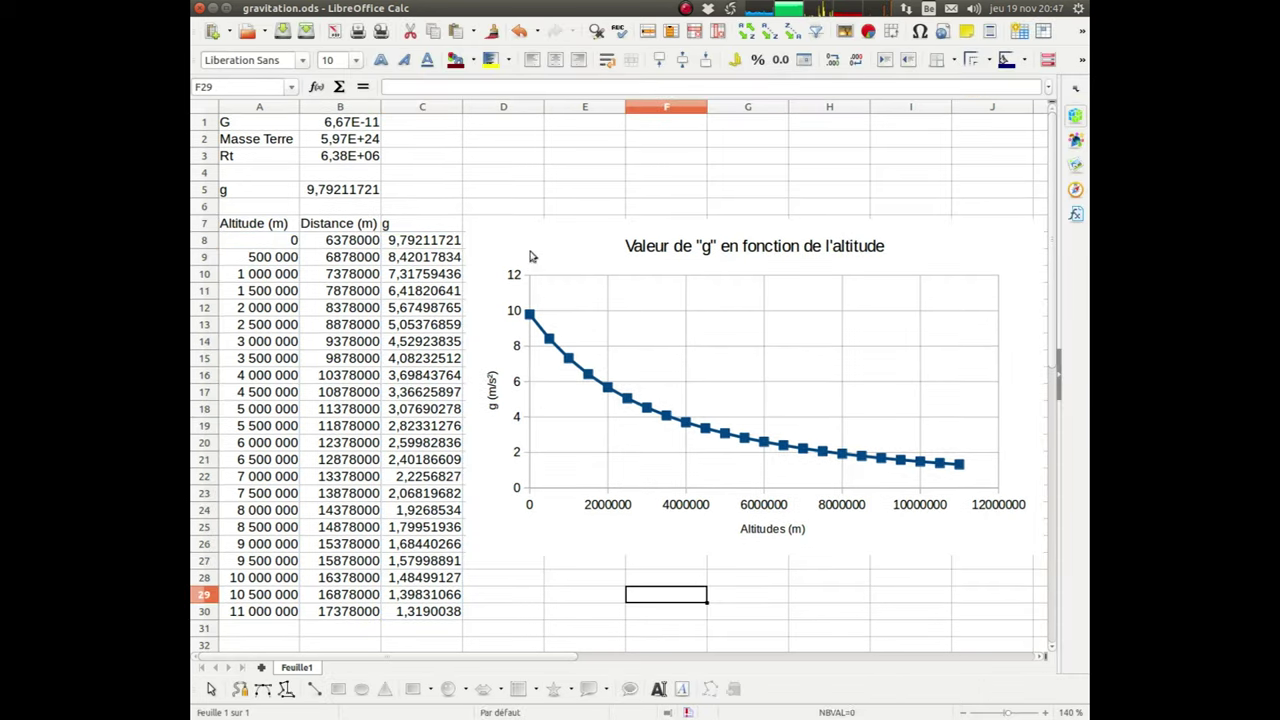
Step: Move the whole chart on the sheet so its upper-left corner sits in column C at about row 4
{"action": "left_click_drag", "start_coordinate": [513, 249], "coordinate": [574, 258]}
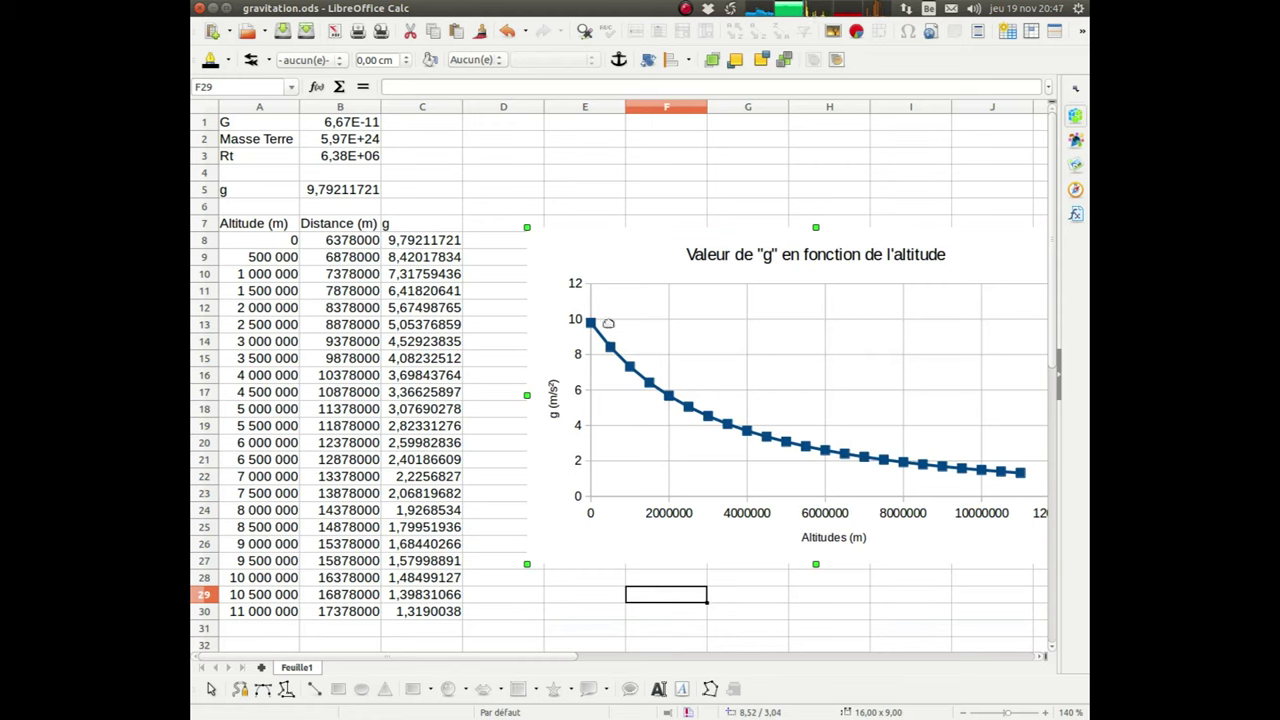
{"action": "left_click_drag", "start_coordinate": [760, 224], "coordinate": [629, 163]}
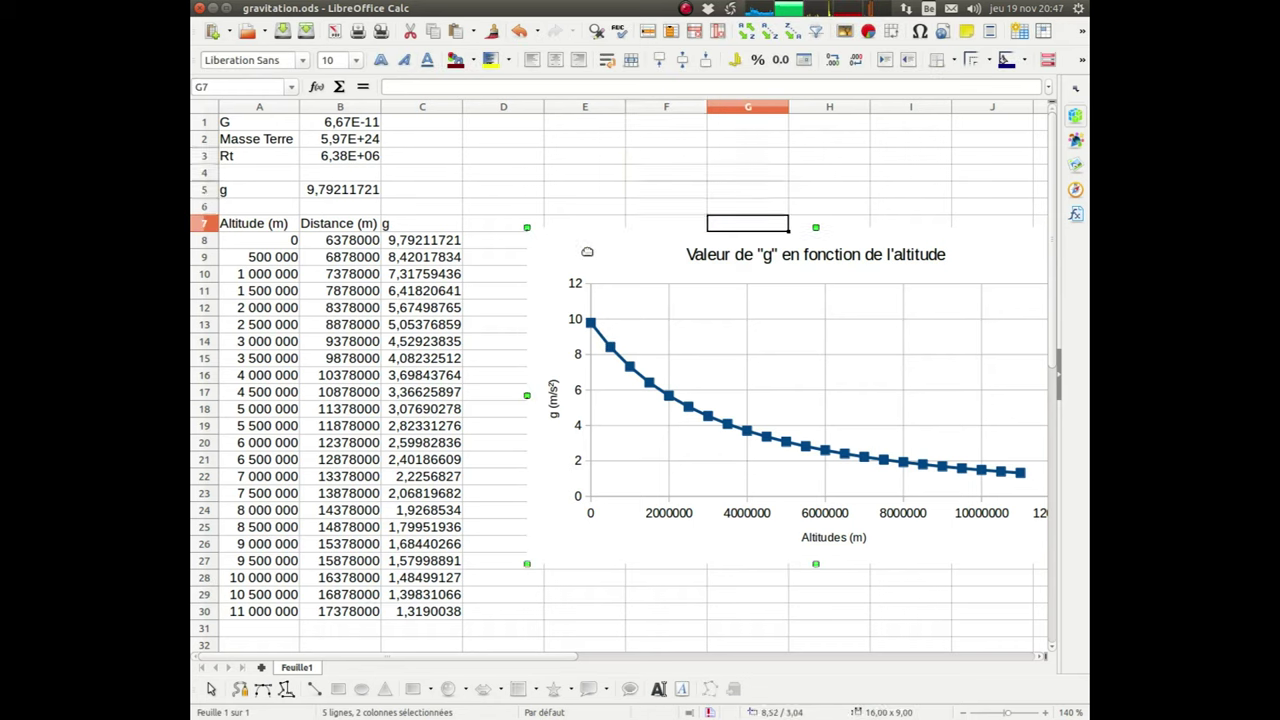
{"action": "left_click_drag", "start_coordinate": [587, 251], "coordinate": [488, 190]}
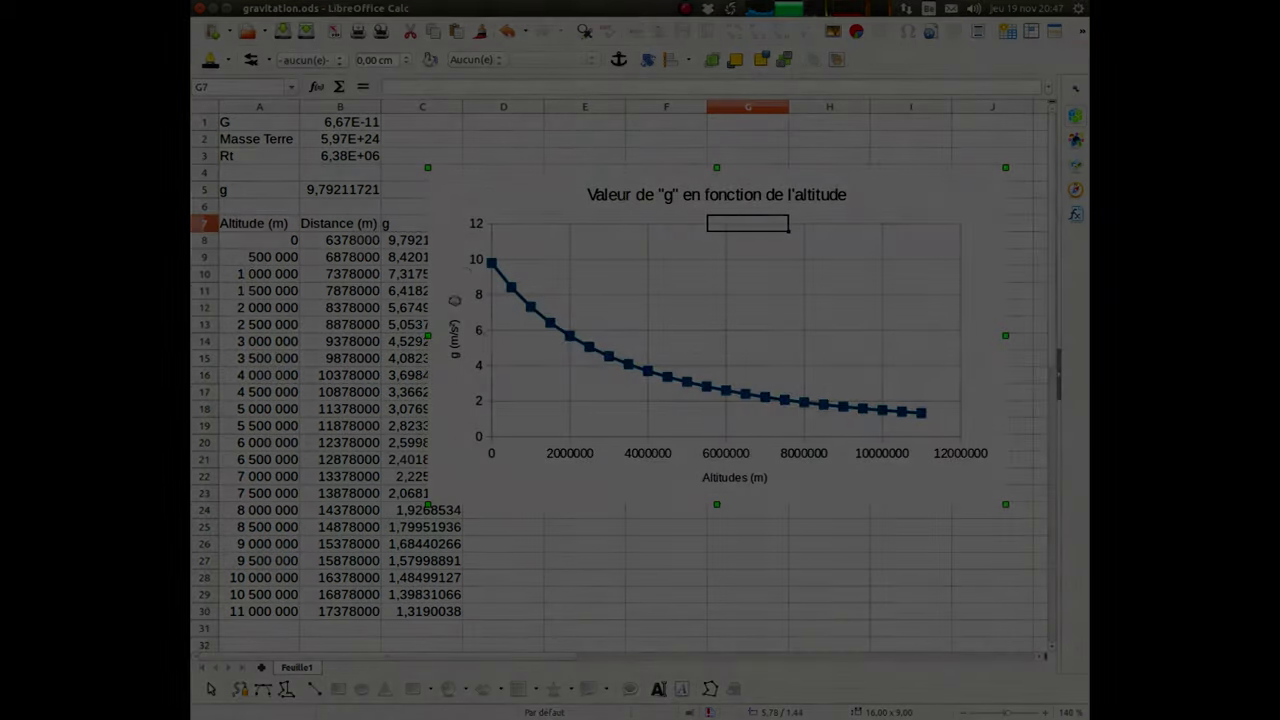